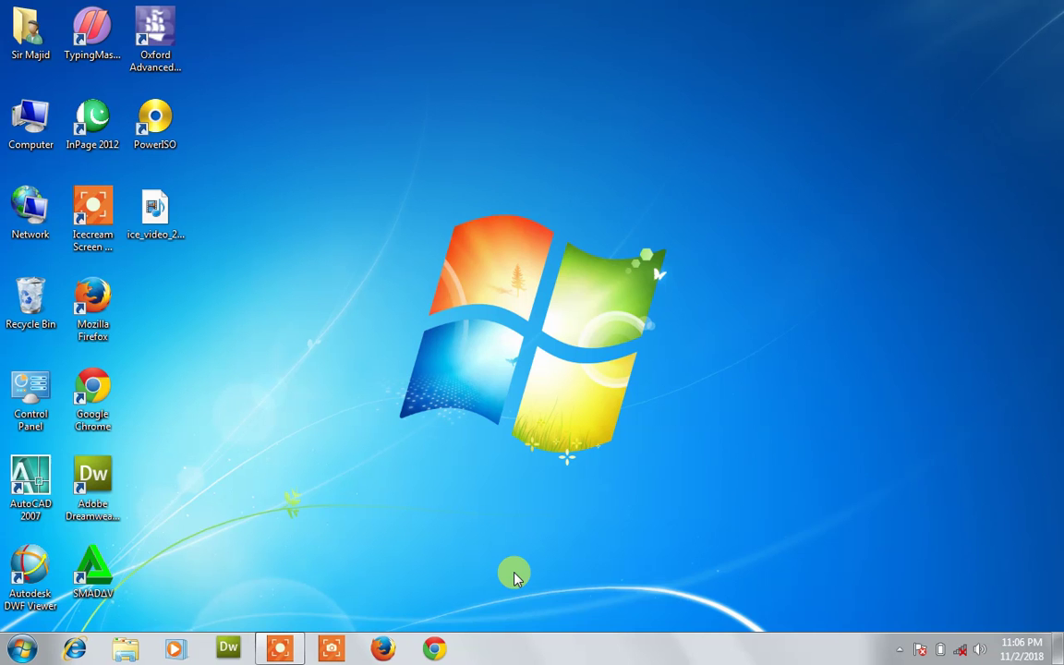
# - Run the winword command from the Windows Run box to open Word with a blank Document1
pyautogui.press('super+r')
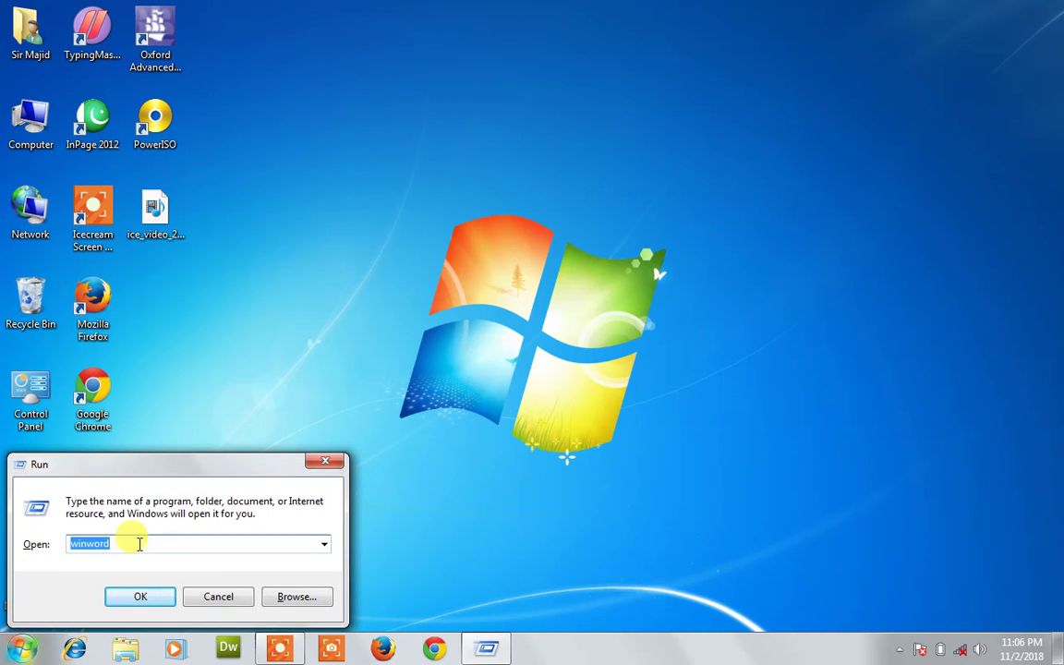
pyautogui.write('winword')
pyautogui.press('Return')
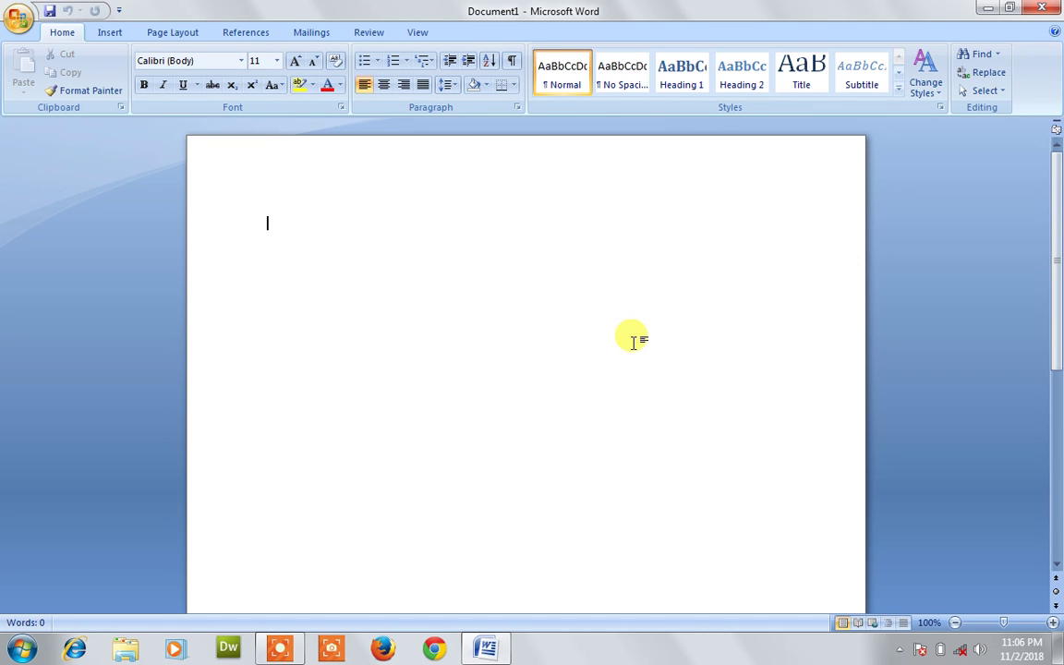
# - Apply the red apple Art page border to Document1 from Page Layout's Page Borders
pyautogui.click(187, 28)
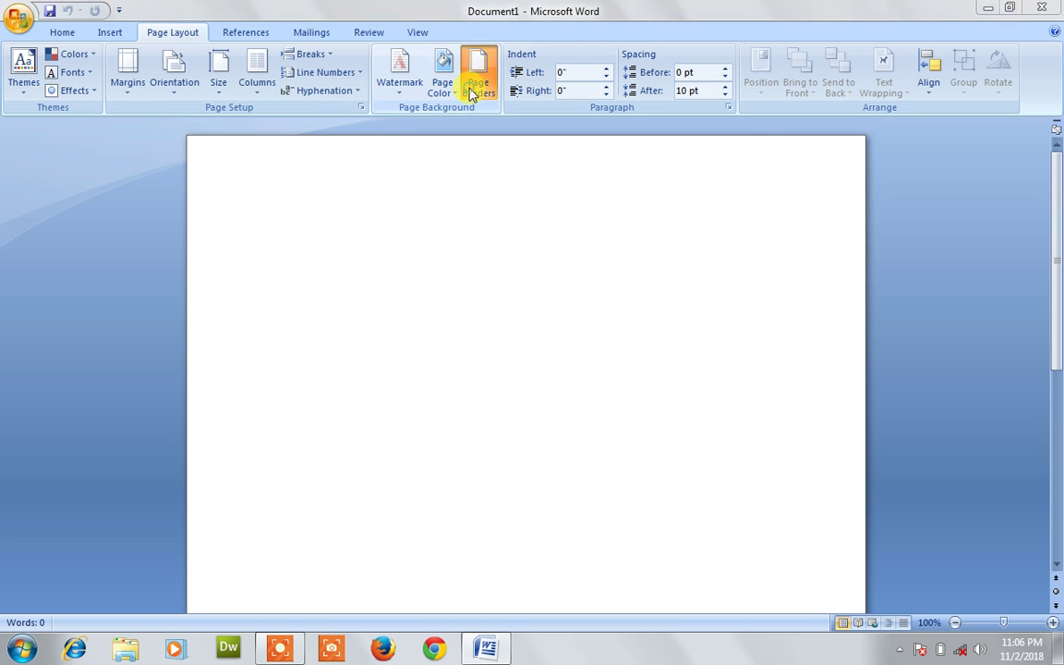
pyautogui.click(475, 87)
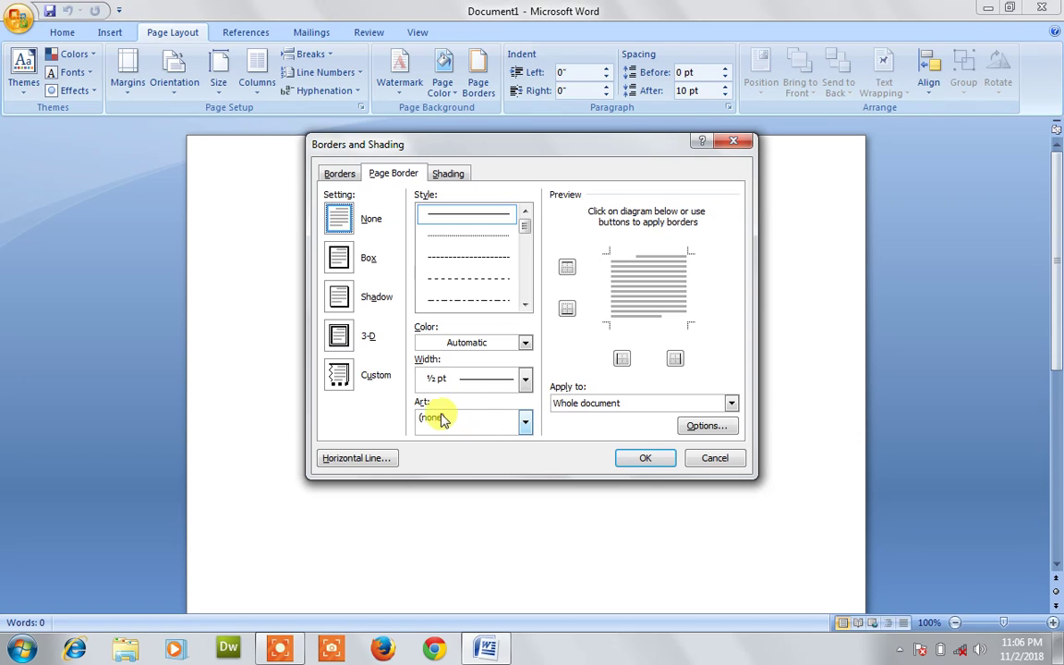
pyautogui.click(525, 424)
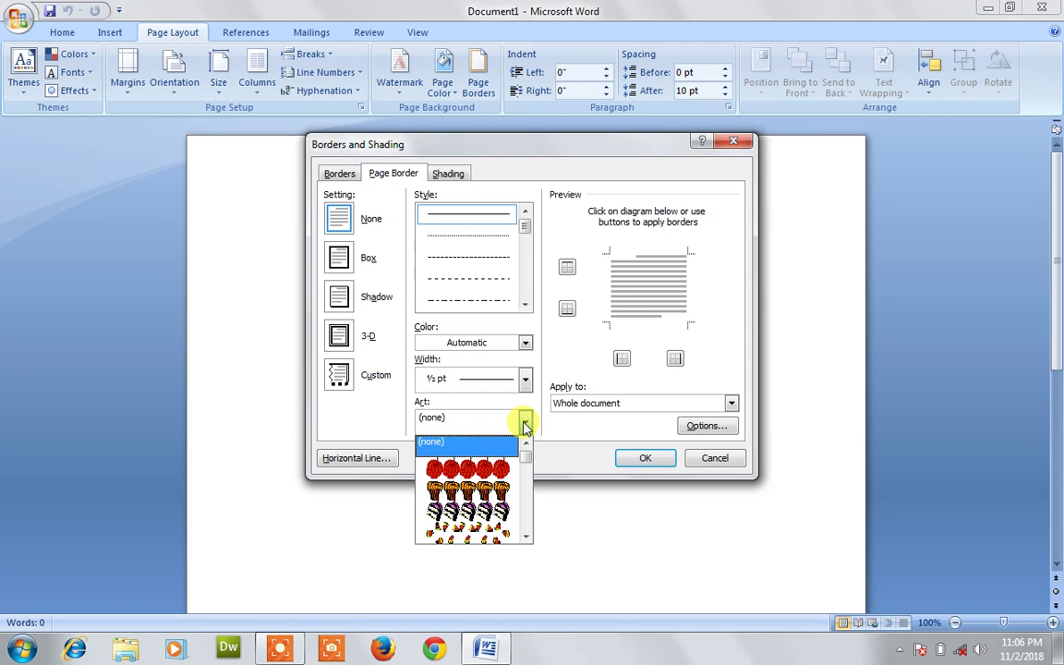
pyautogui.click(502, 468)
pyautogui.click(636, 457)
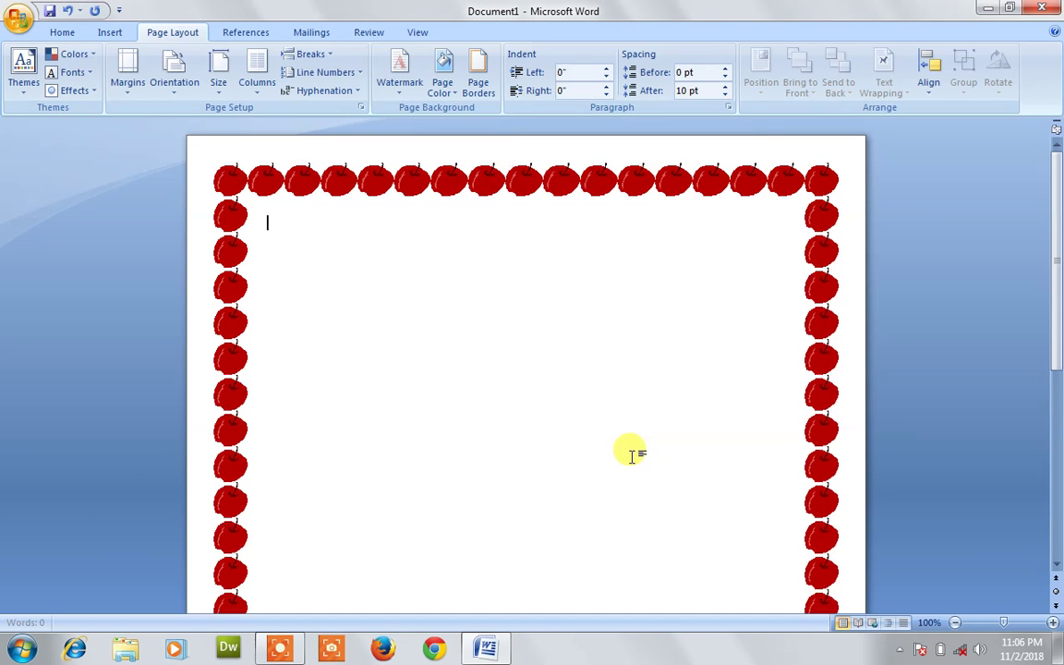
pyautogui.moveTo(1055, 297)
pyautogui.mouseDown()
pyautogui.moveTo(1056, 511)
pyautogui.moveTo(1027, 257)
pyautogui.mouseUp()
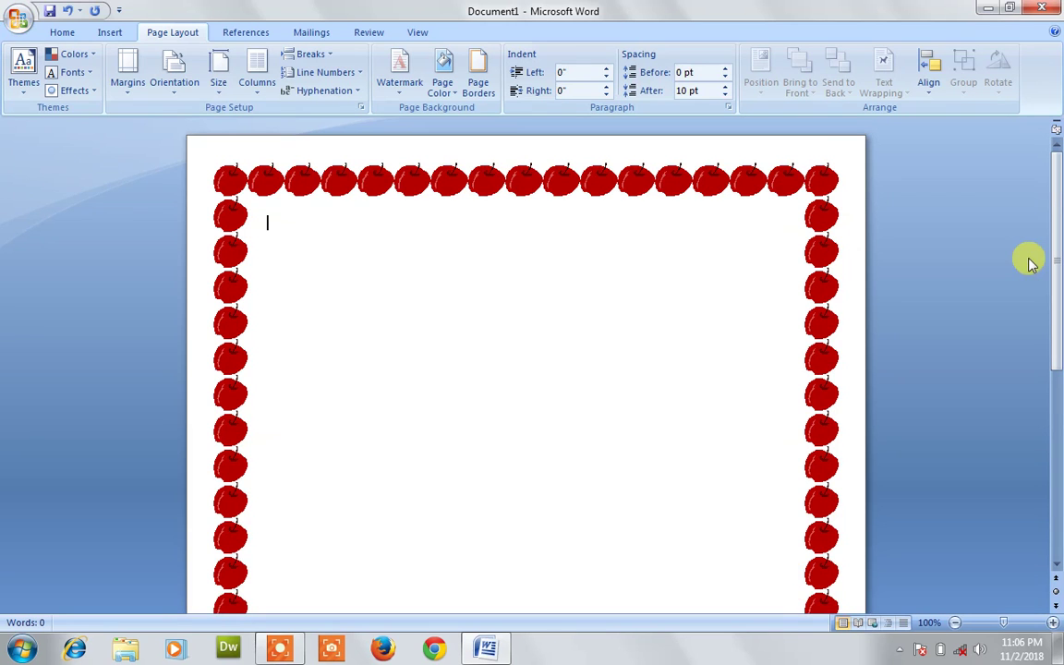
pyautogui.scroll(-10, 673, 342)
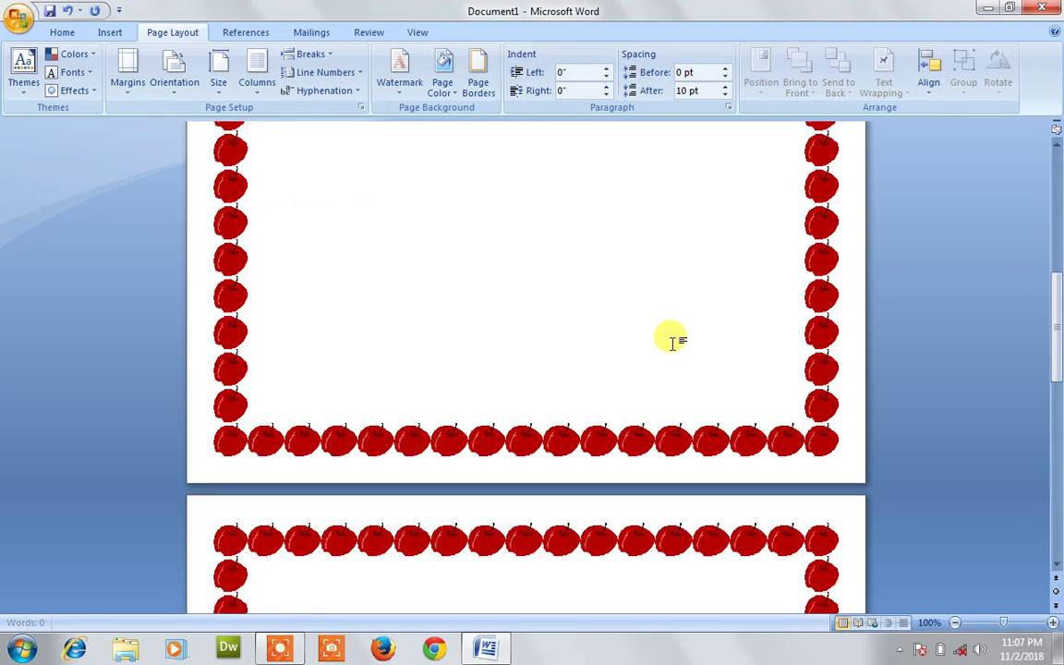
pyautogui.moveTo(1058, 292)
pyautogui.mouseDown()
pyautogui.moveTo(1051, 180)
pyautogui.moveTo(1056, 225)
pyautogui.mouseUp()
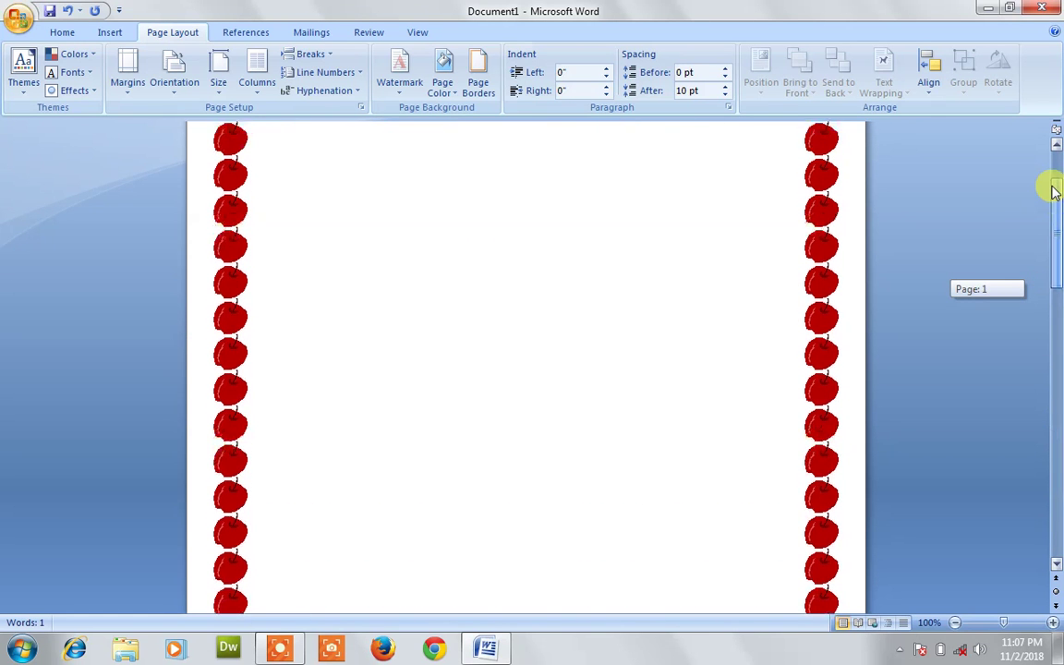
pyautogui.moveTo(1056, 224); pyautogui.dragTo(1050, 161)
pyautogui.click(790, 258)
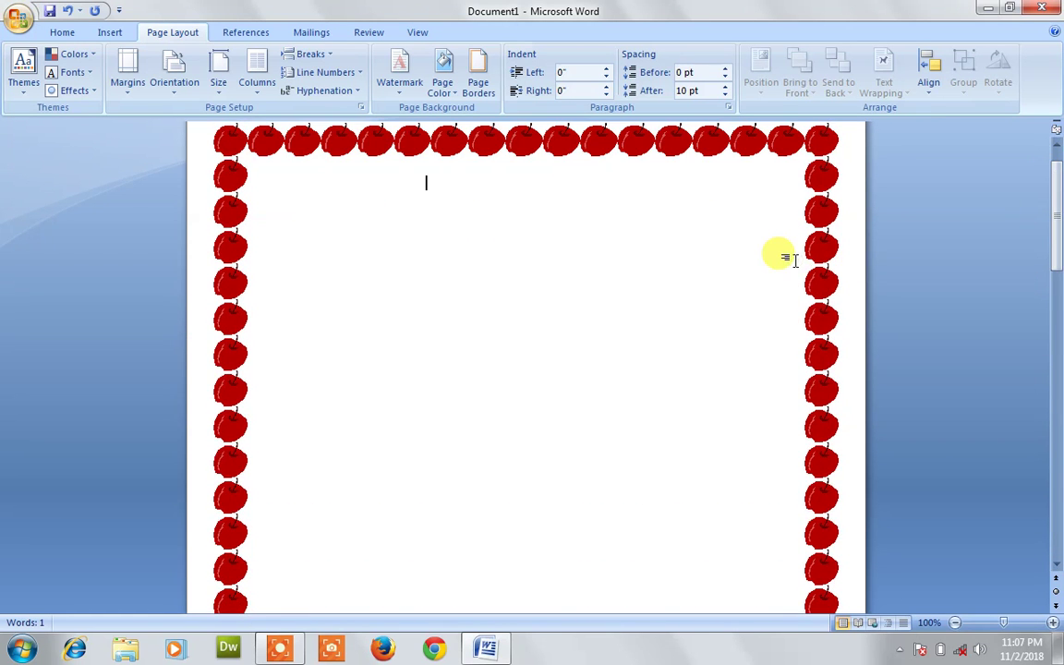
pyautogui.moveTo(1059, 211); pyautogui.dragTo(1059, 411)
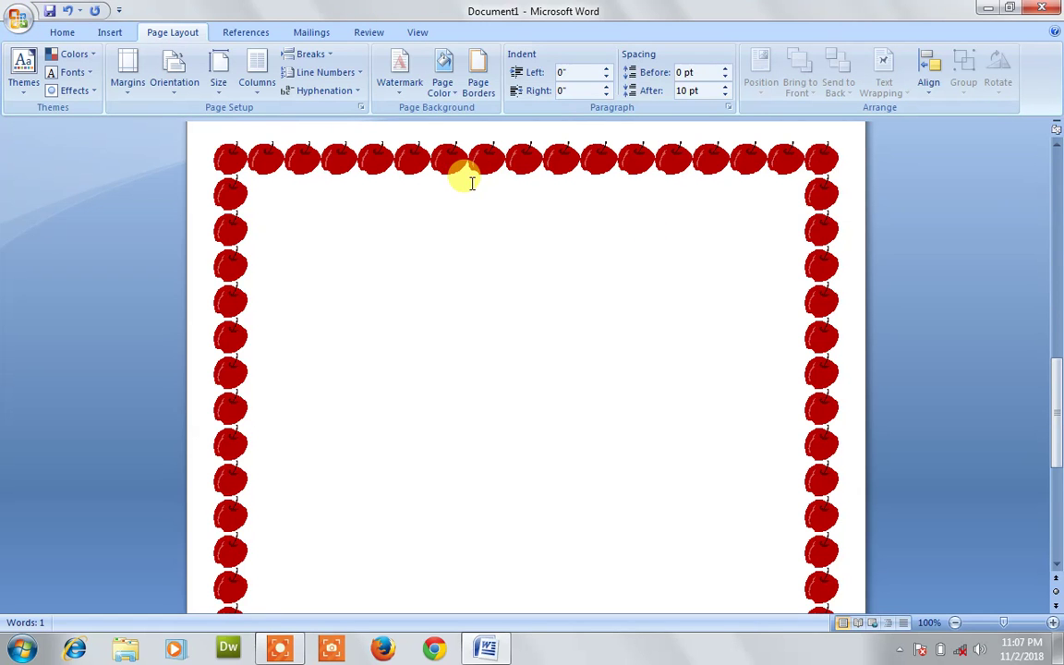
pyautogui.moveTo(1053, 406); pyautogui.dragTo(1054, 209)
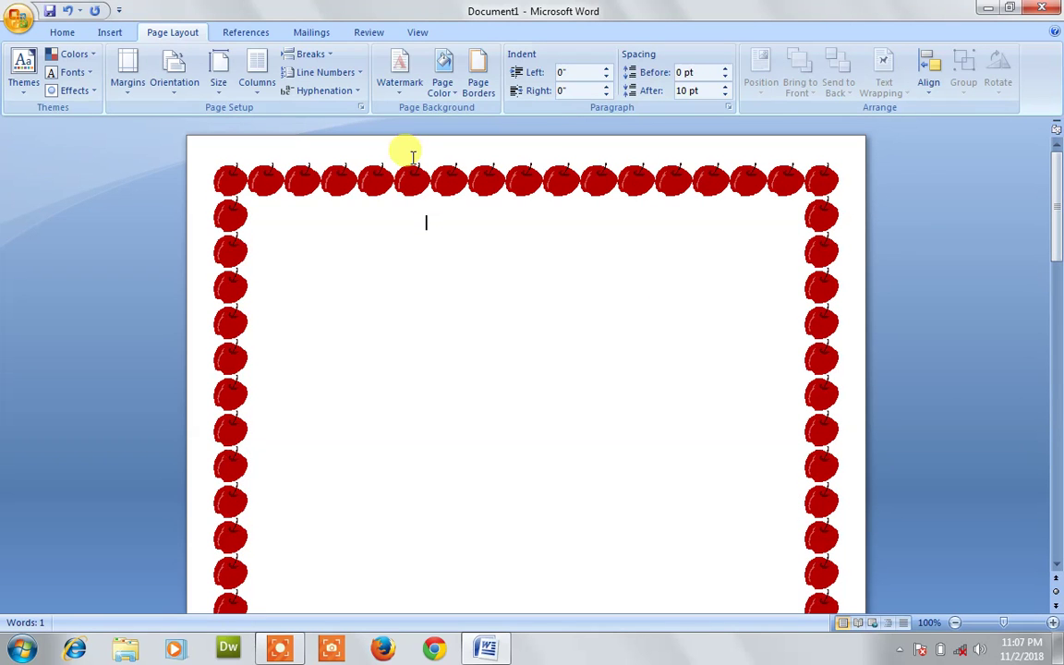
pyautogui.click(471, 97)
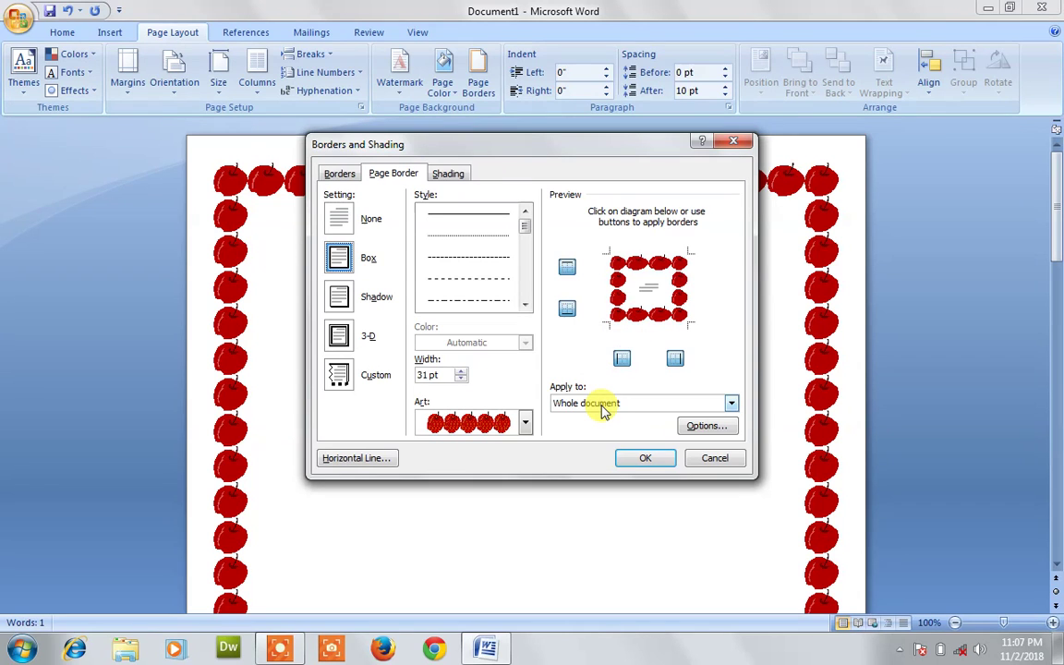
# - Remove the apple page border by setting the border to None
pyautogui.click(346, 219)
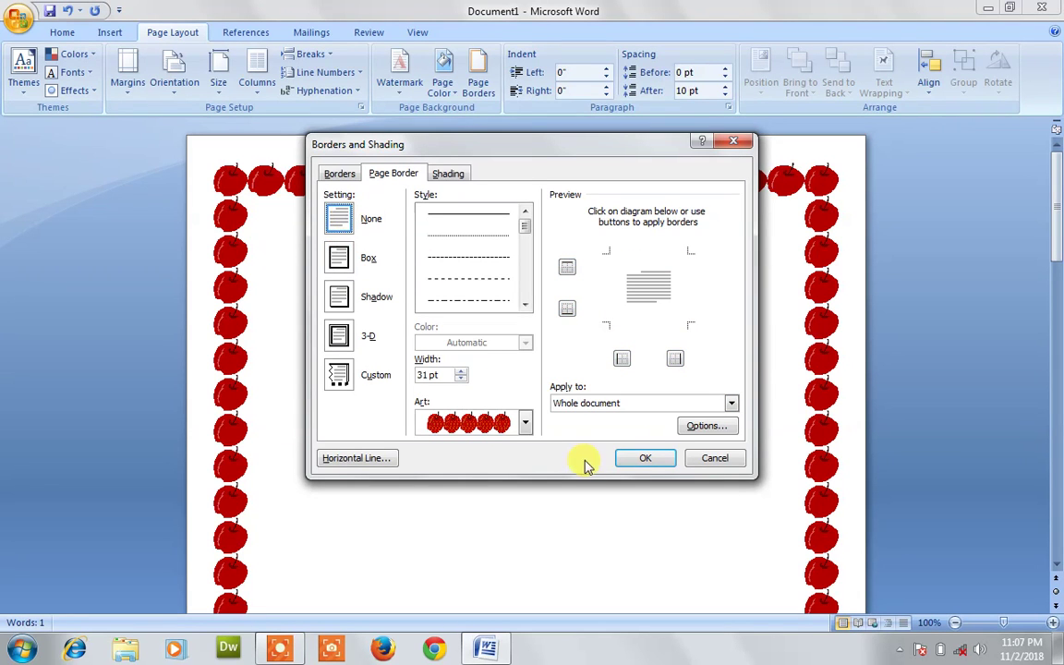
pyautogui.click(628, 458)
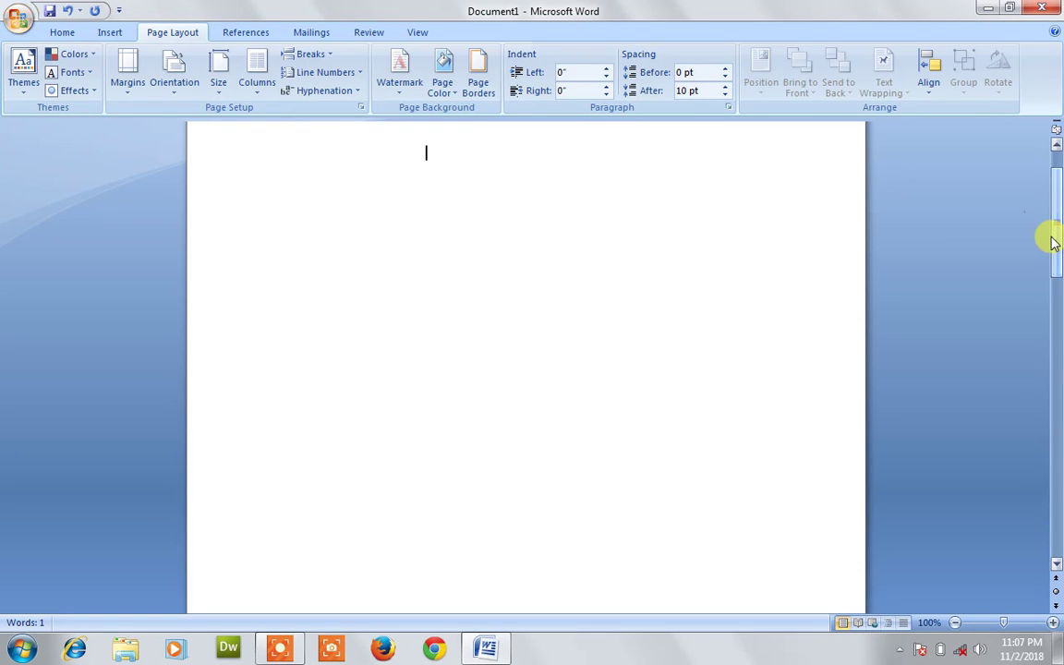
pyautogui.moveTo(1057, 224); pyautogui.dragTo(1050, 237)
# - Reapply the red apple Art border with Apply to: Whole document, checking every page has it
pyautogui.click(478, 85)
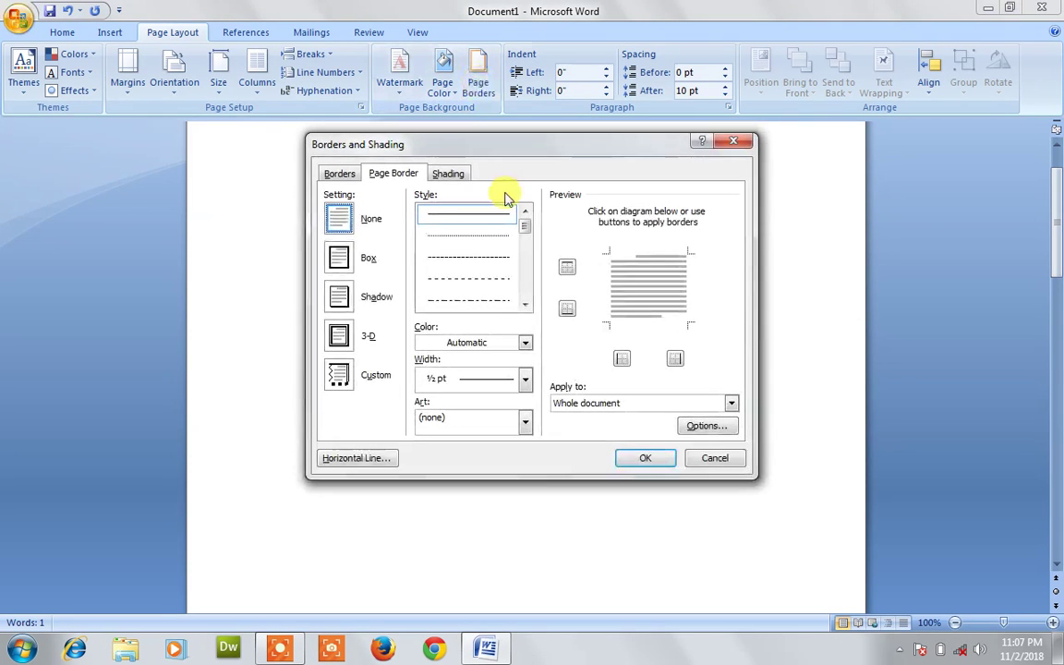
pyautogui.click(525, 421)
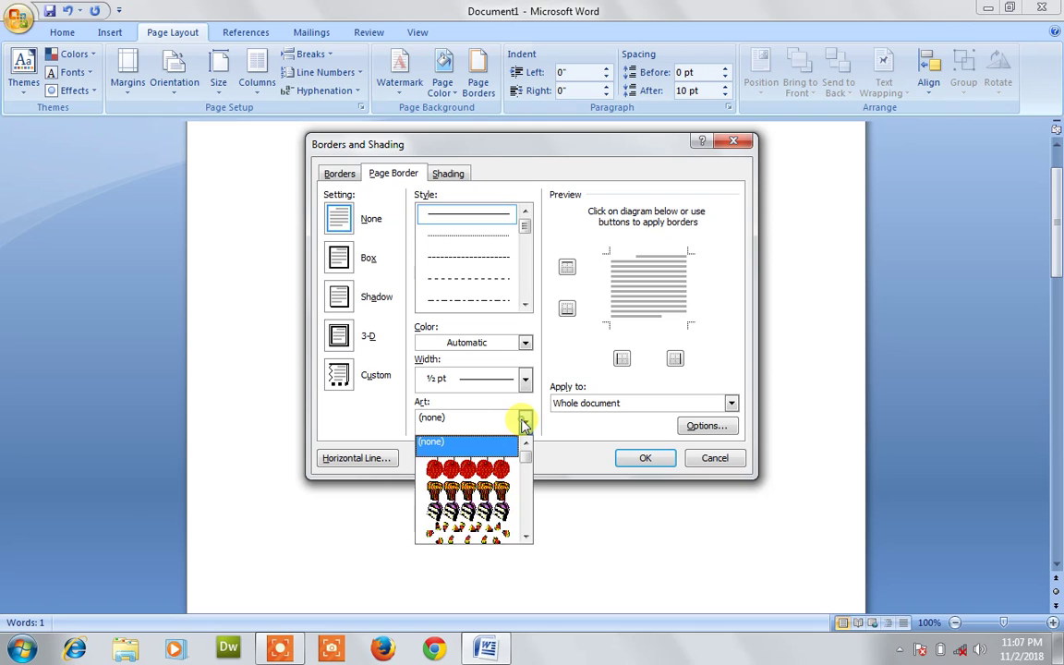
pyautogui.click(504, 469)
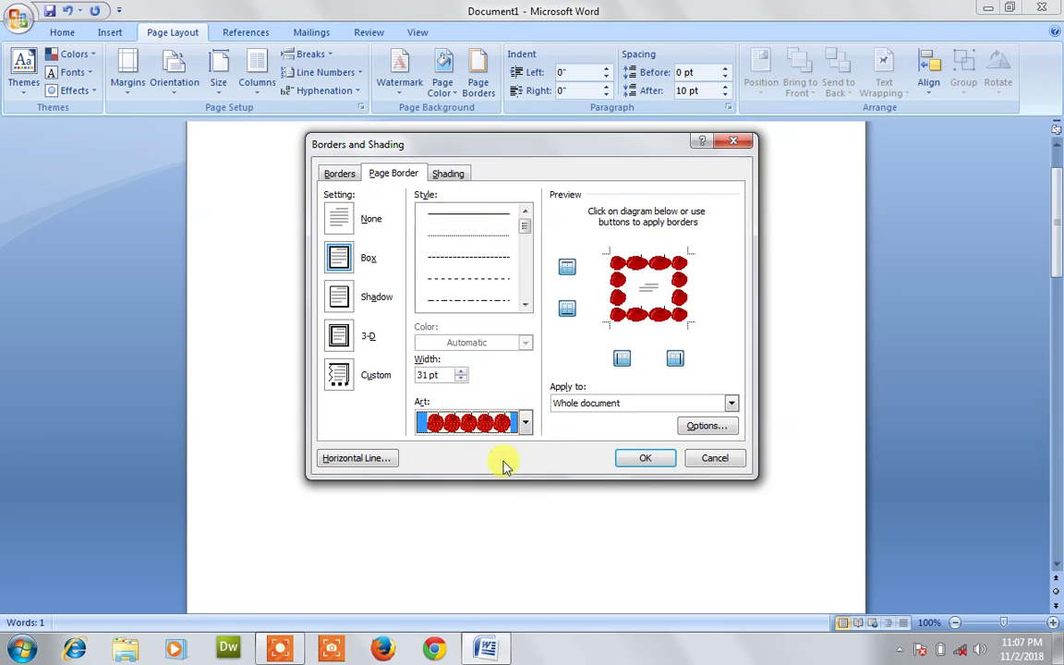
pyautogui.click(663, 406)
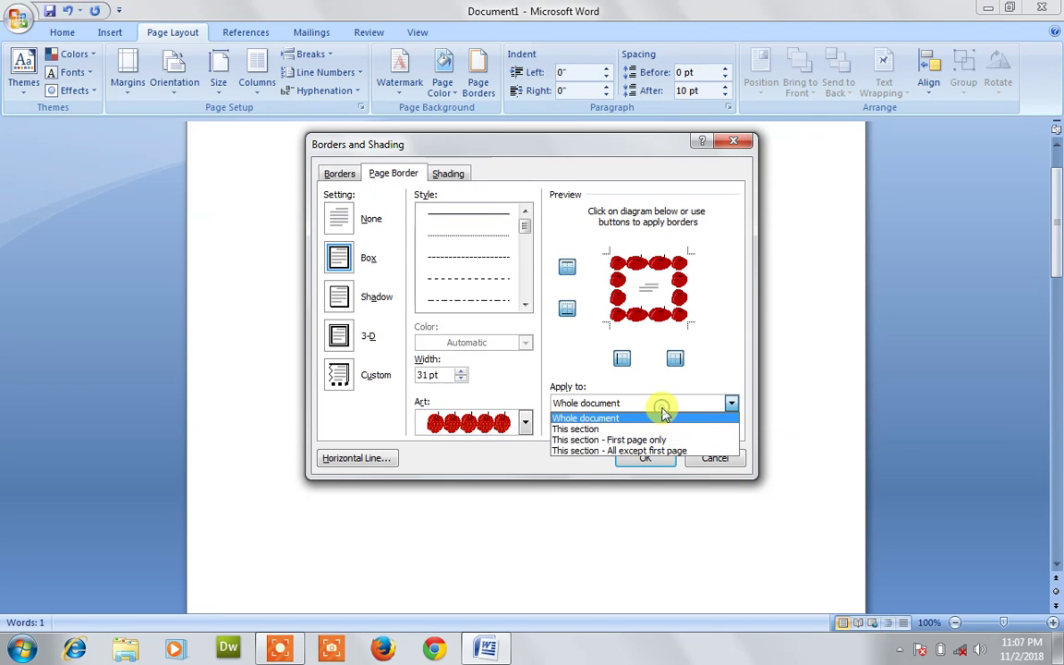
pyautogui.click(584, 420)
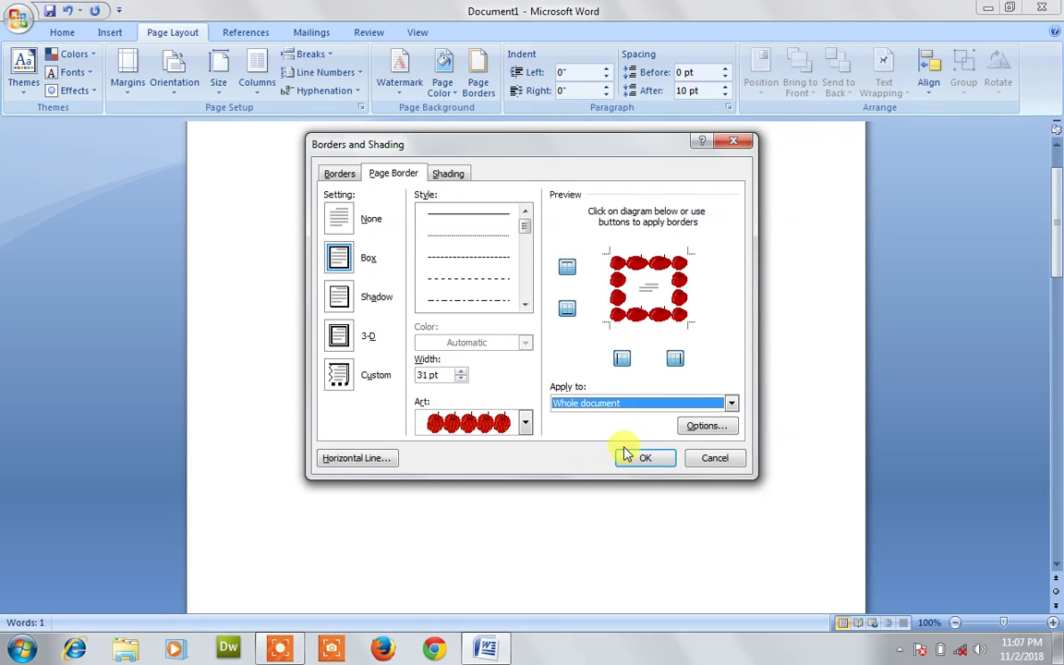
pyautogui.click(631, 460)
pyautogui.scroll(-10, 626, 450)
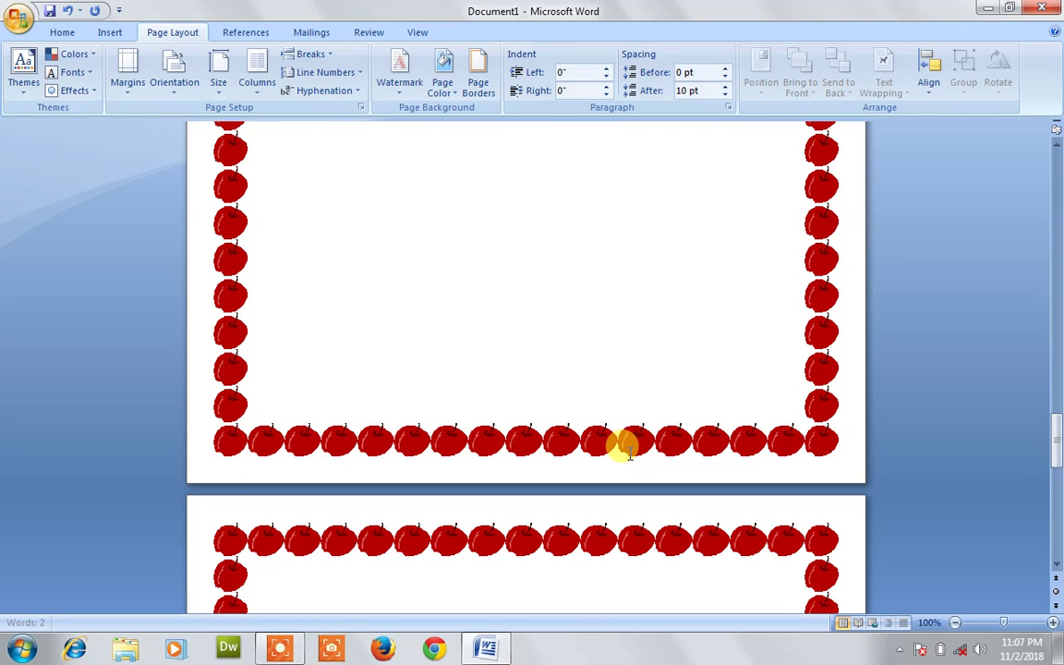
pyautogui.scroll(-8, 627, 450)
pyautogui.scroll(15, 629, 451)
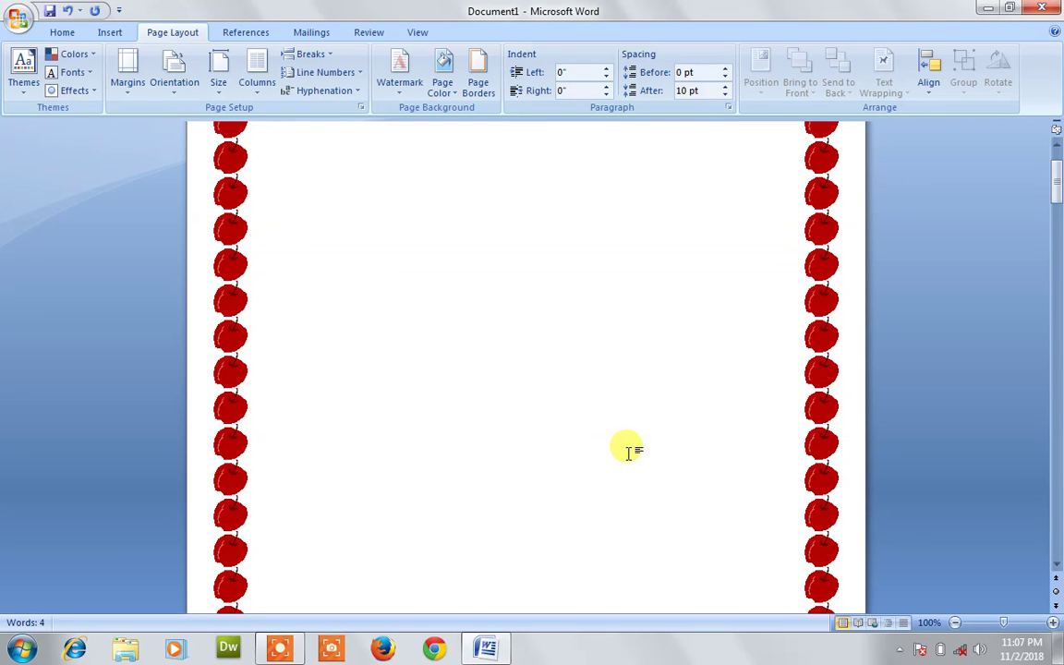
pyautogui.scroll(-10, 627, 451)
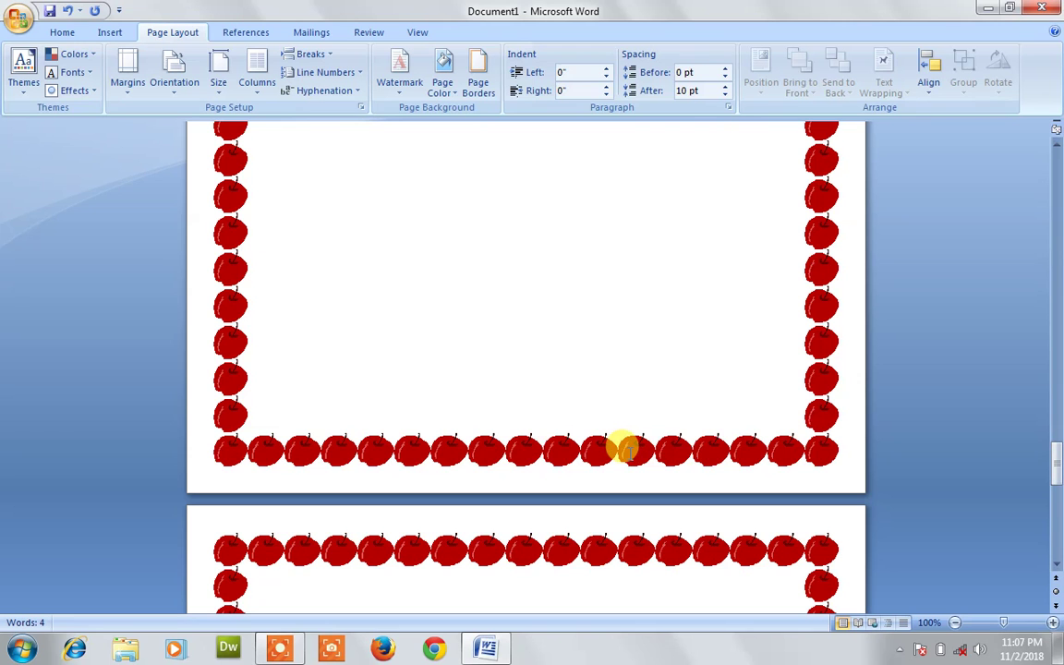
pyautogui.moveTo(1055, 463); pyautogui.dragTo(1059, 233)
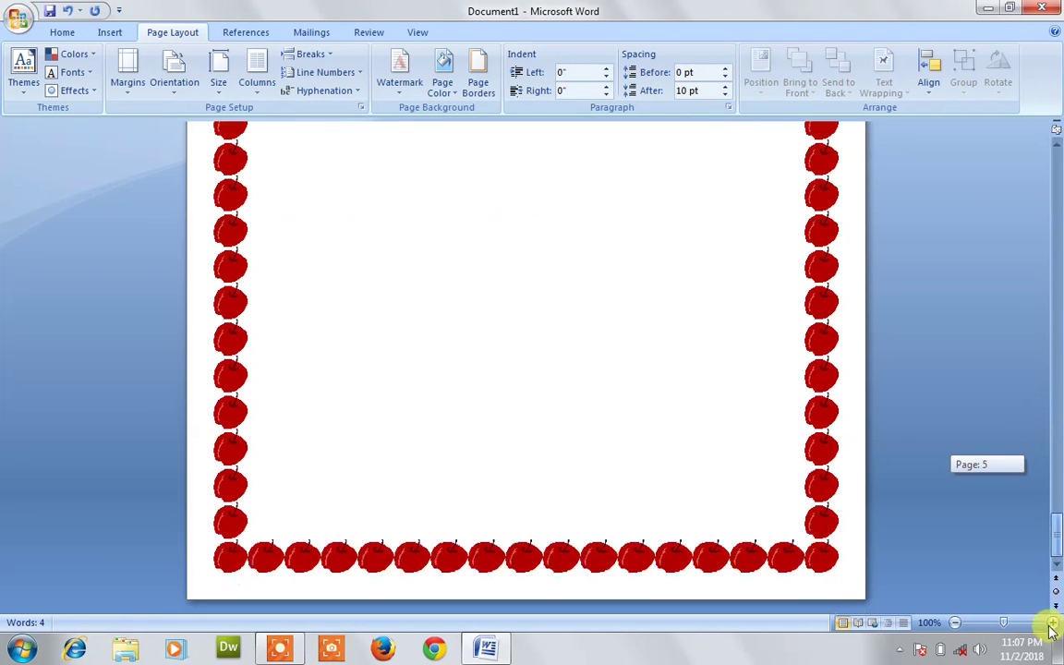
pyautogui.moveTo(1059, 233); pyautogui.dragTo(1034, 627)
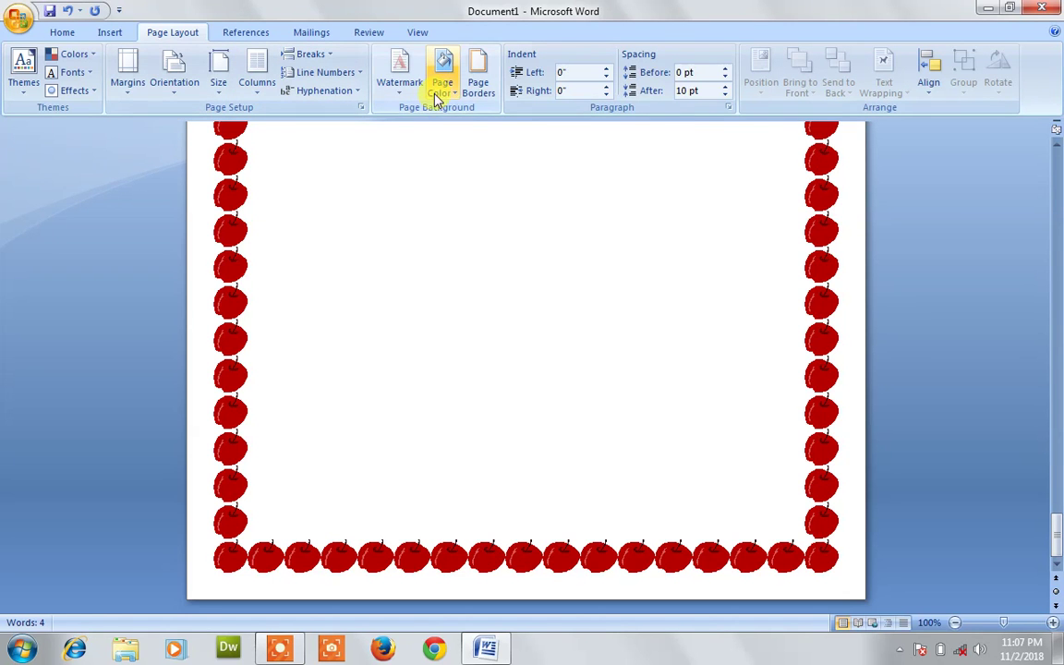
# - Limit the apple border to This section - Only first page
pyautogui.click(476, 93)
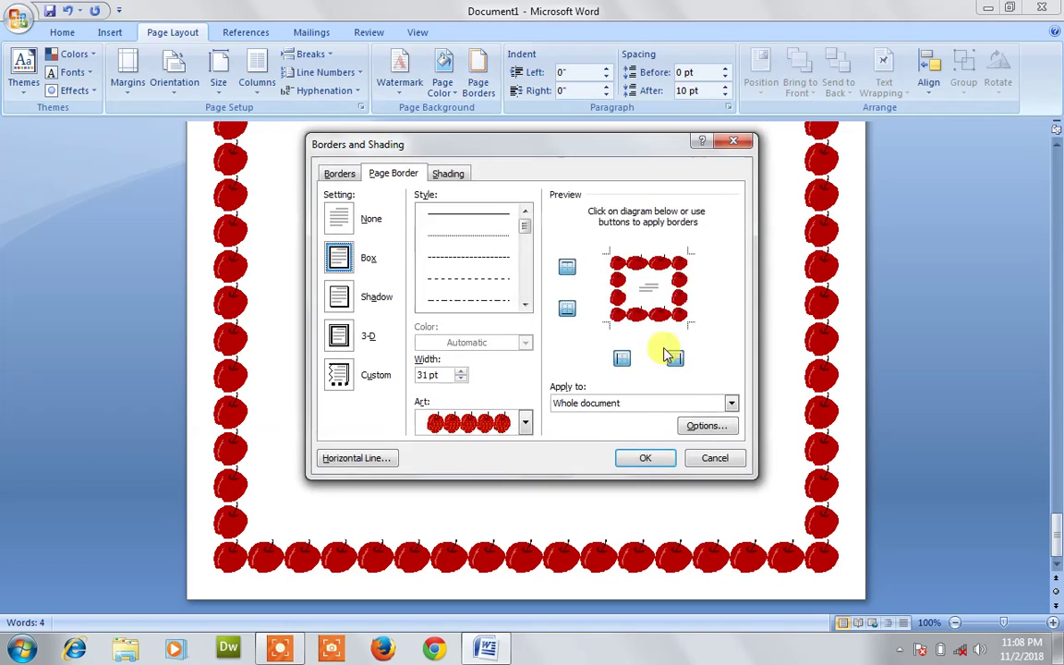
pyautogui.click(589, 410)
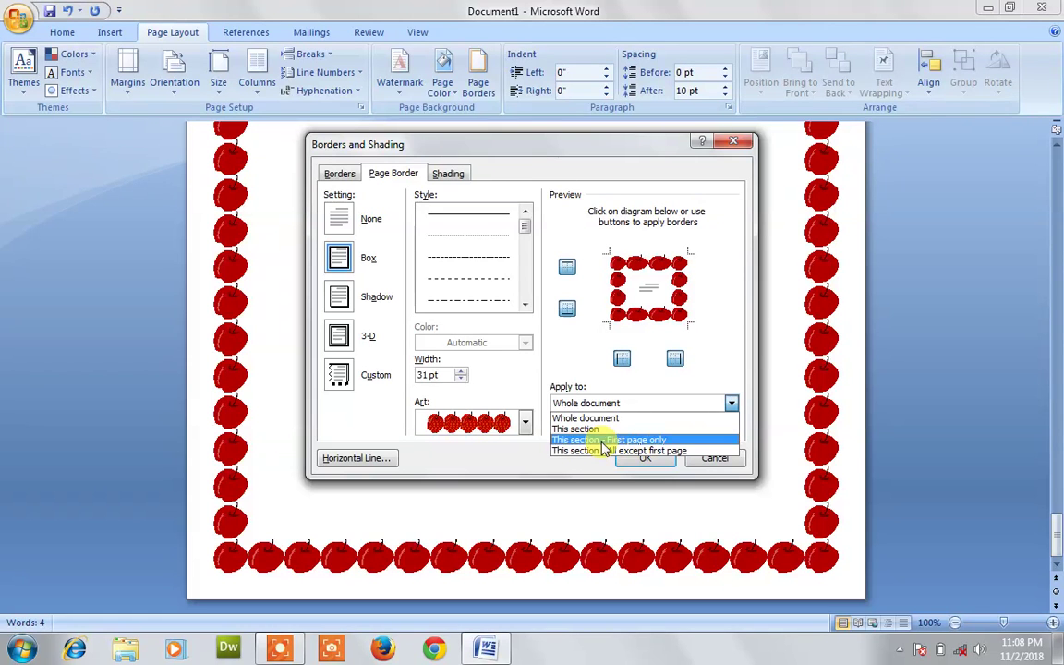
pyautogui.click(603, 440)
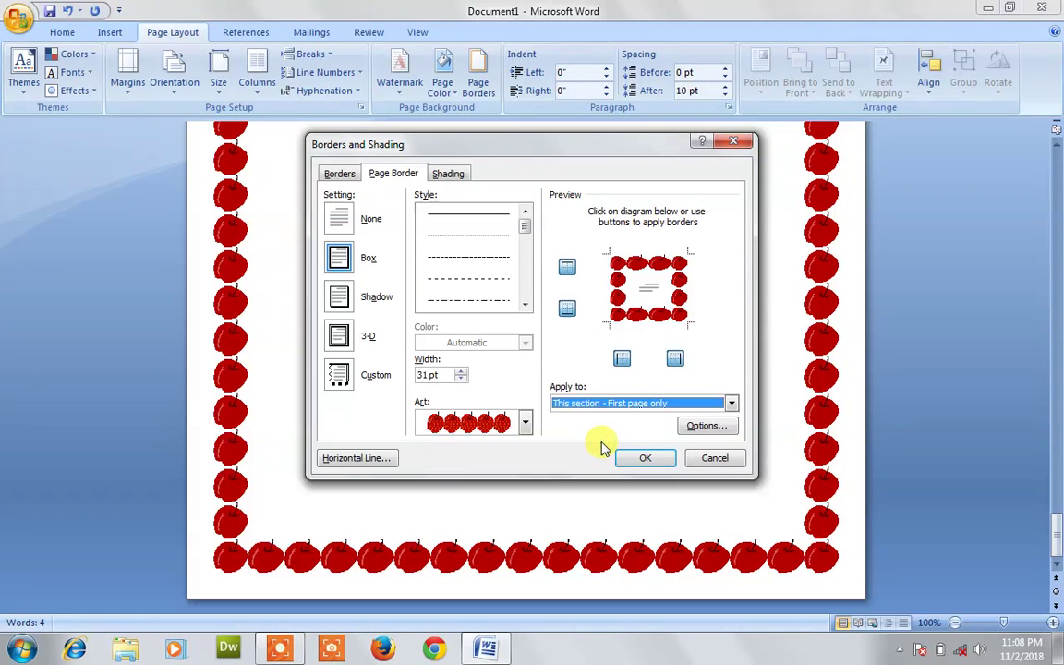
pyautogui.click(644, 461)
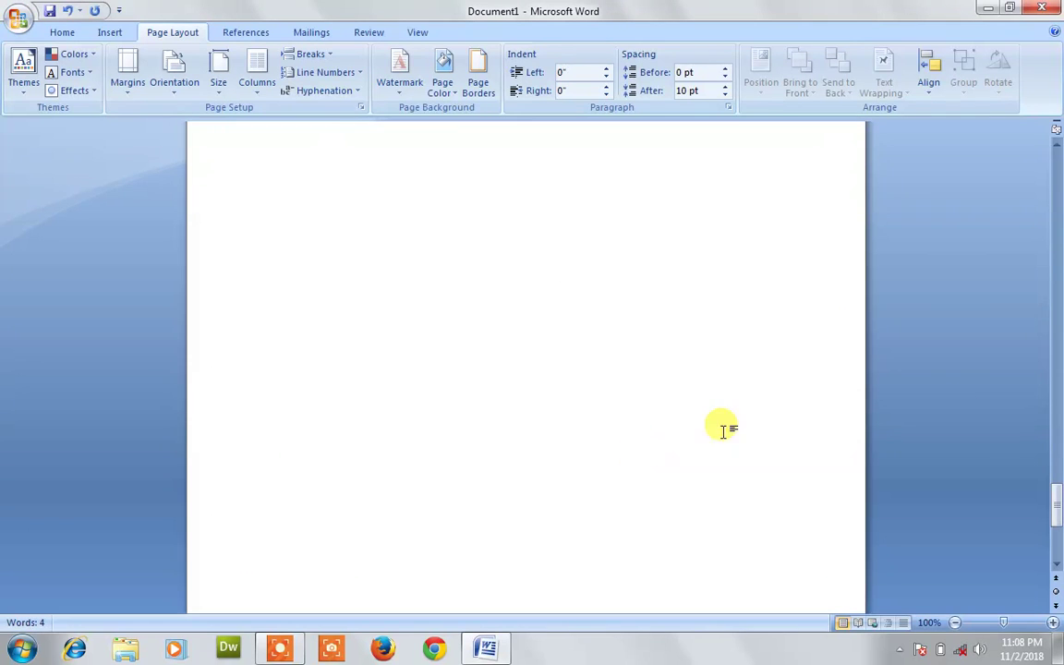
# - Confirm page 2 has no border and reopen the page border settings
pyautogui.moveTo(1058, 503); pyautogui.dragTo(1059, 161)
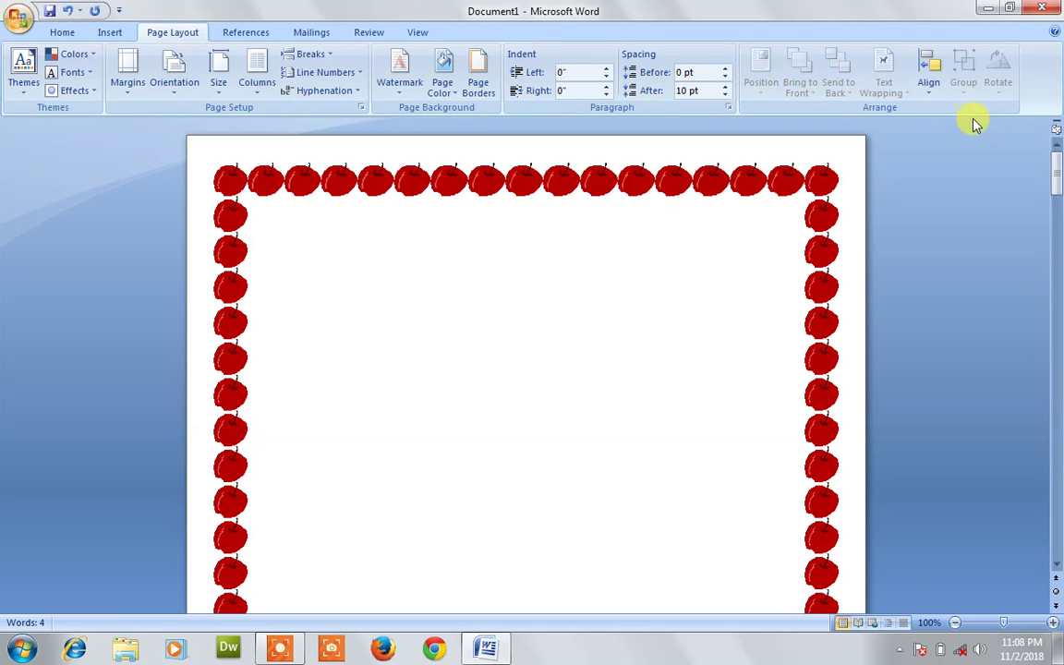
pyautogui.moveTo(1058, 171); pyautogui.dragTo(1061, 238)
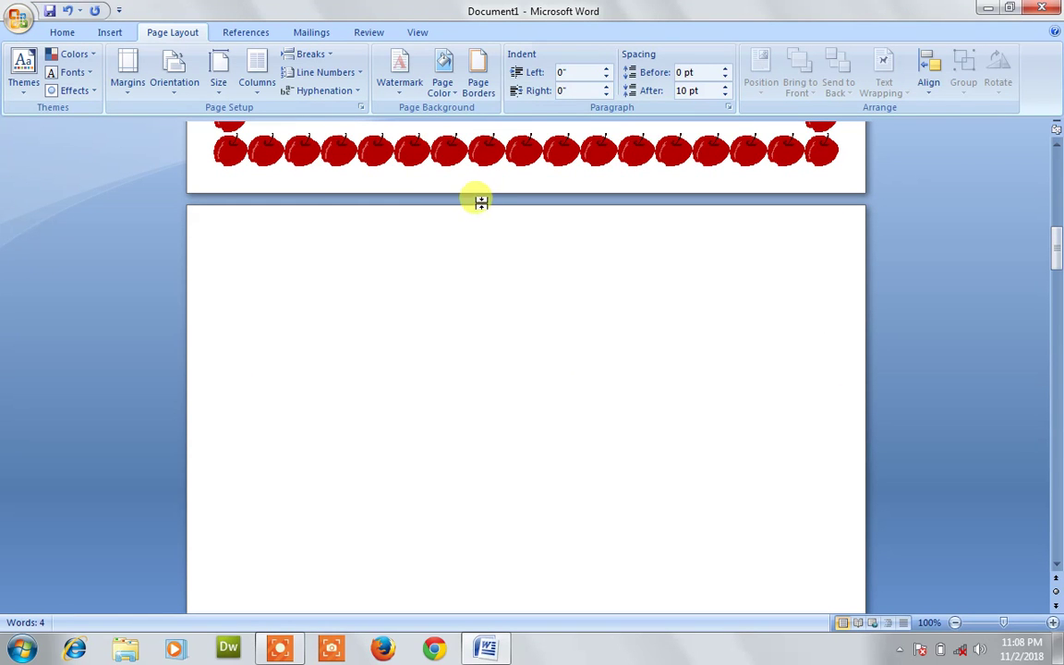
pyautogui.click(476, 90)
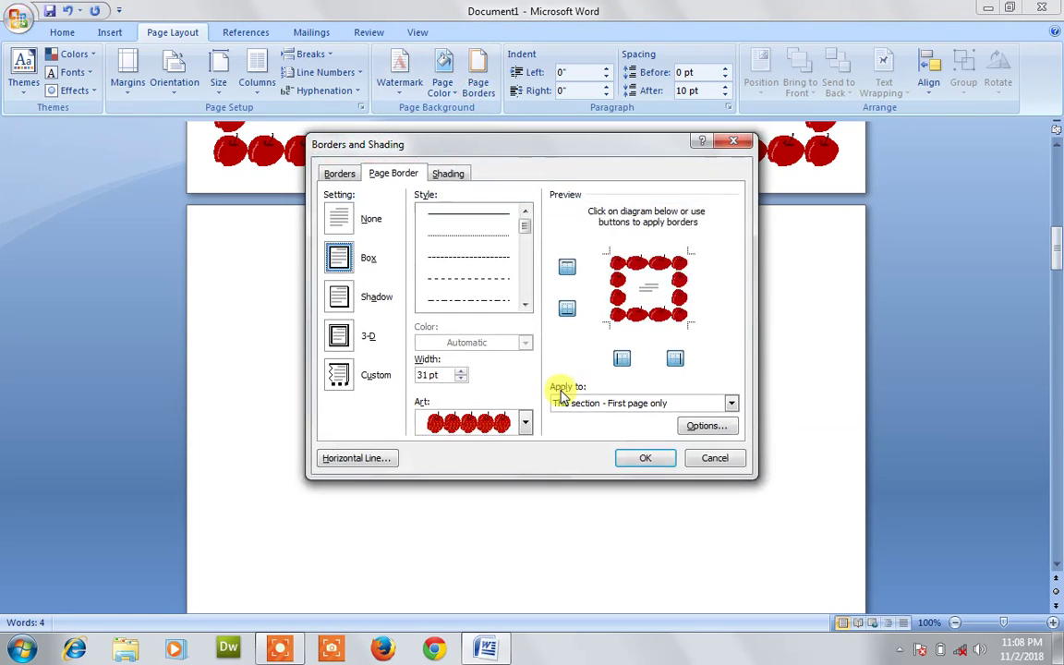
# - Set the apple border's Apply to option to This section - All except first page
pyautogui.click(594, 402)
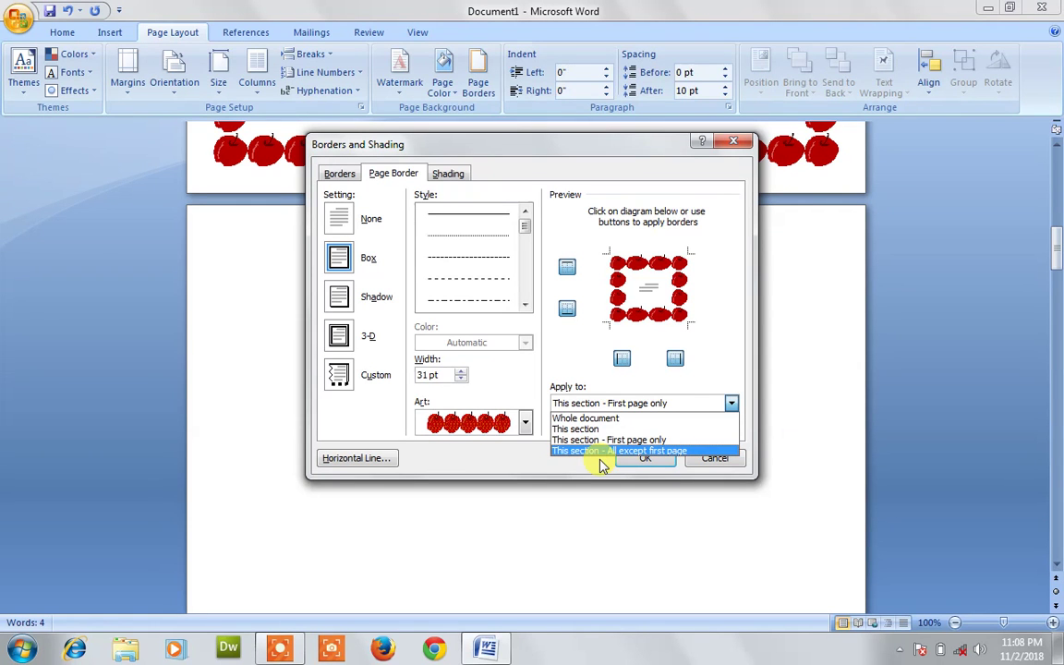
pyautogui.click(601, 452)
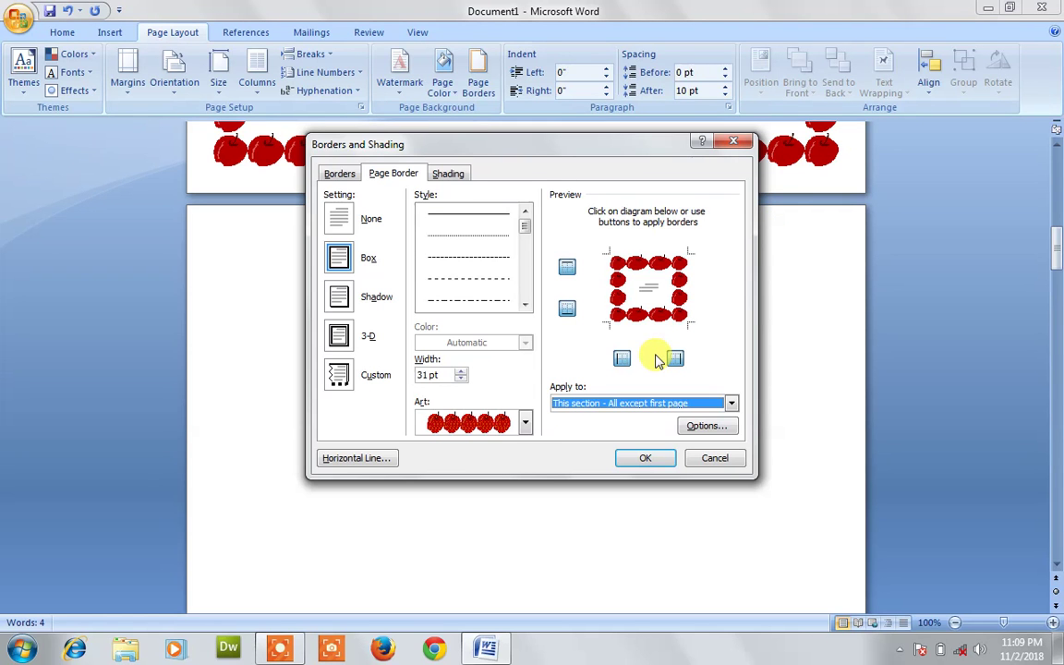
pyautogui.click(646, 459)
pyautogui.moveTo(1057, 225); pyautogui.dragTo(1059, 164)
pyautogui.moveTo(1058, 164)
pyautogui.mouseDown()
pyautogui.moveTo(1058, 492)
pyautogui.moveTo(1045, 147)
pyautogui.mouseUp()
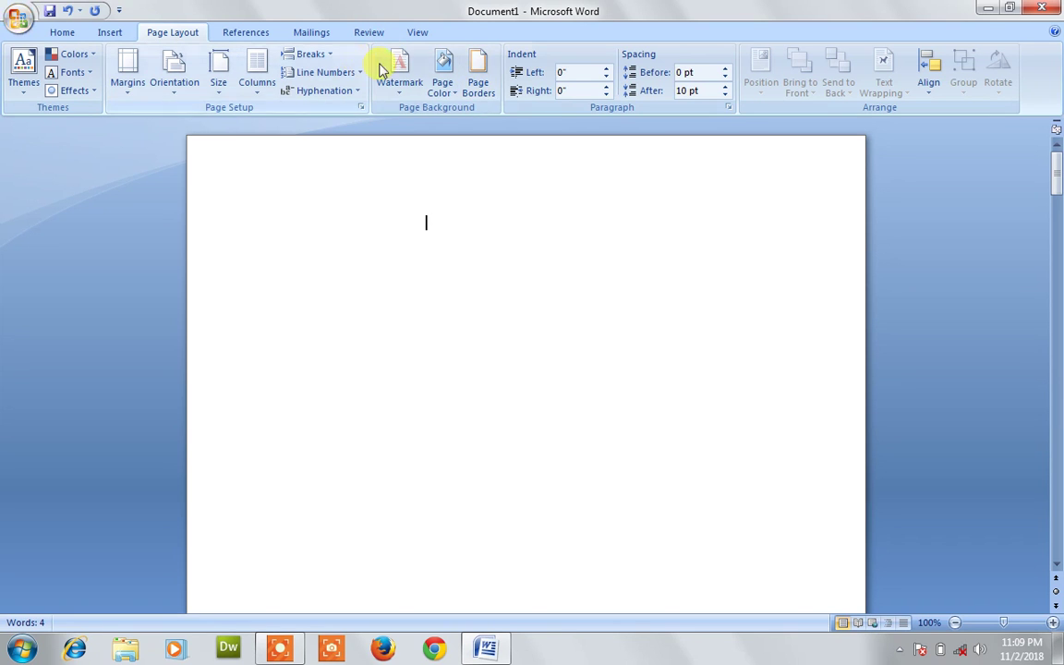
pyautogui.click(487, 91)
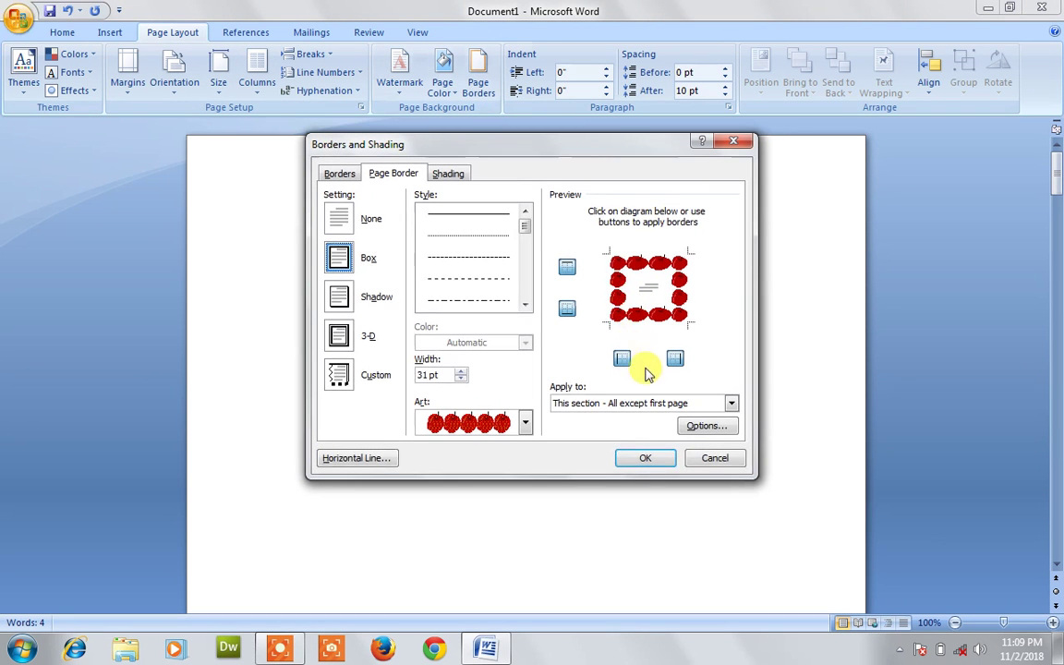
pyautogui.click(647, 405)
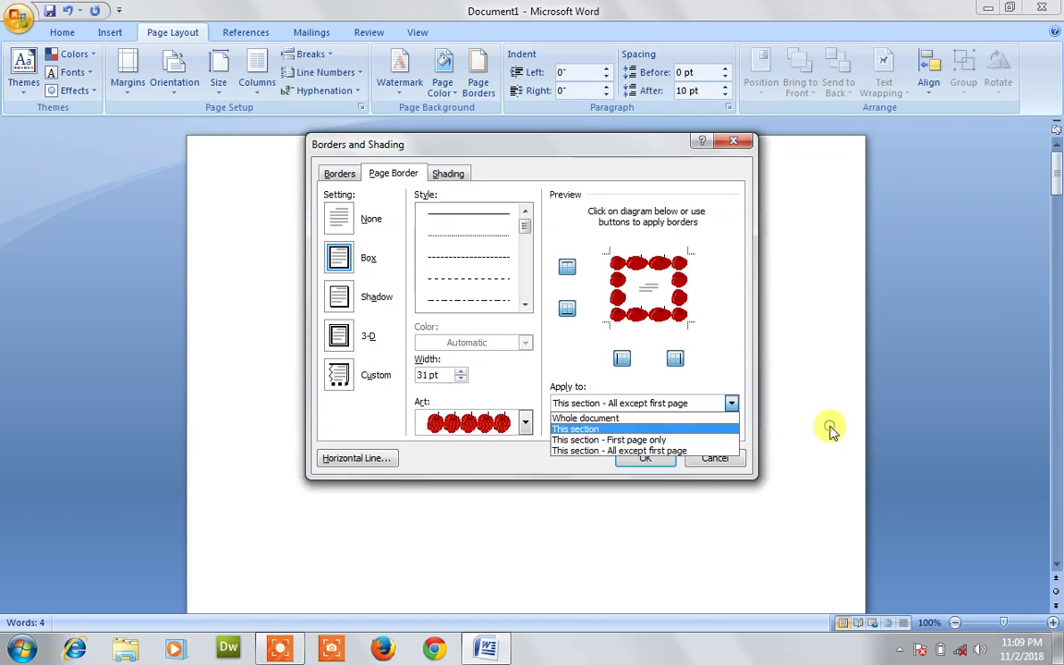
pyautogui.click(693, 460)
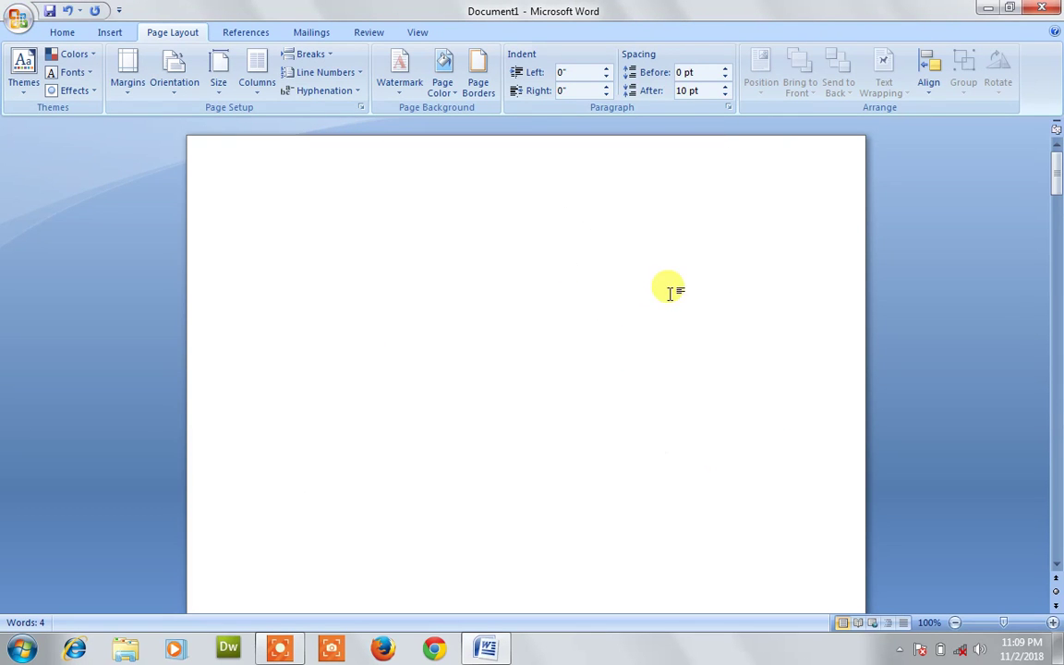
pyautogui.moveTo(1059, 183)
pyautogui.mouseDown()
pyautogui.moveTo(1059, 476)
pyautogui.moveTo(1035, 162)
pyautogui.mouseUp()
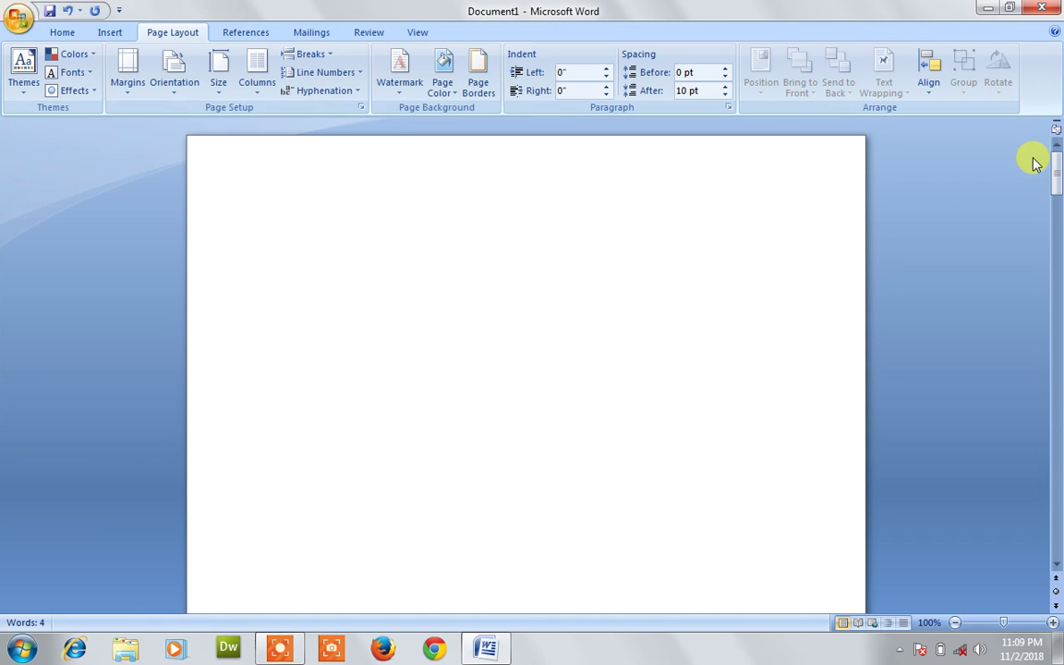
# - Close the bordered document without saving and bring up the Run box to relaunch winword
pyautogui.click(1037, 10)
pyautogui.click(541, 369)
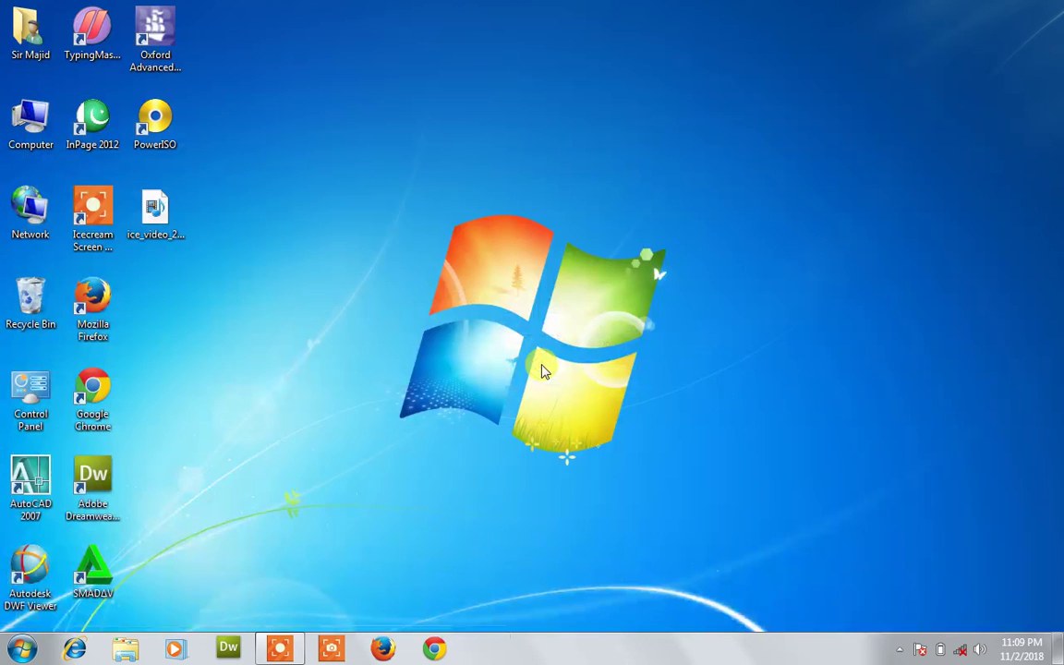
pyautogui.press('super+r')
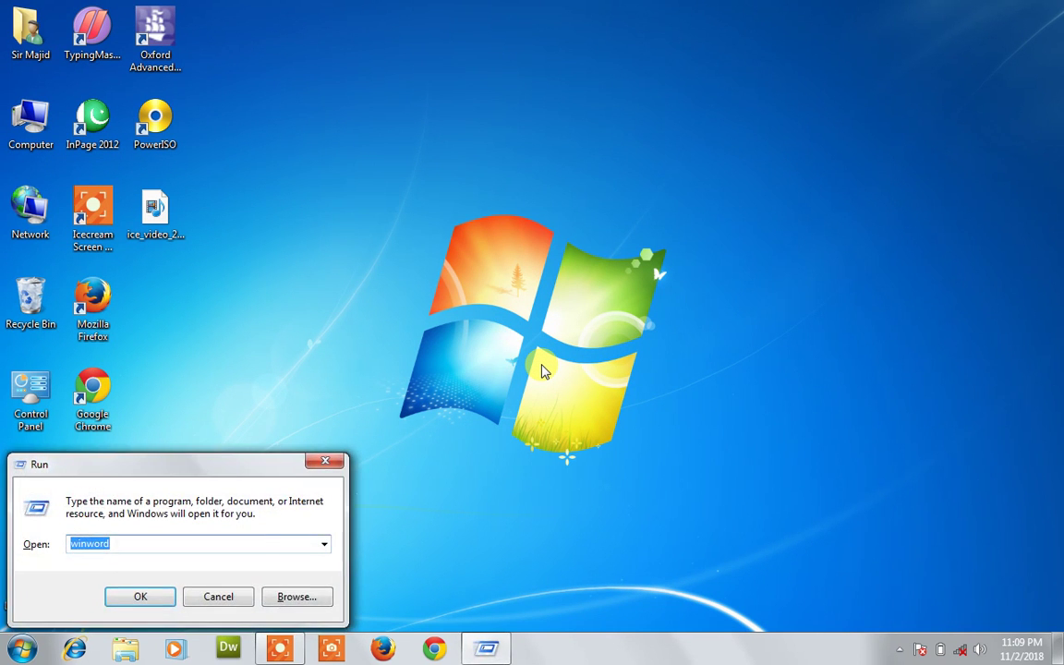
pyautogui.press('Escape')
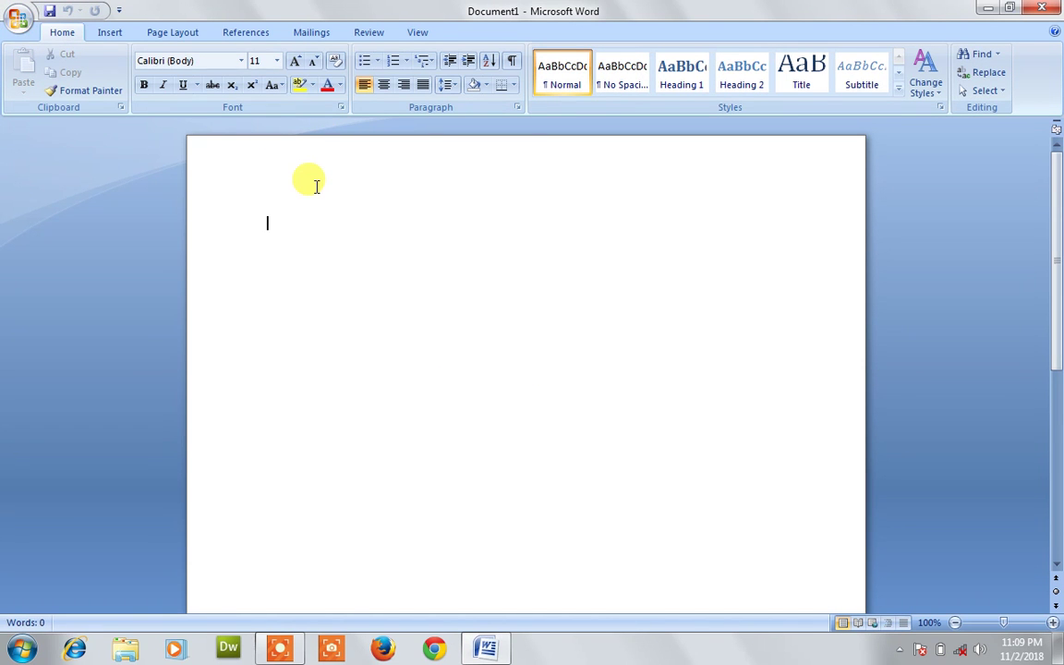
# - Frame the new document's page with a 3 pt triple-line Box border
pyautogui.click(183, 34)
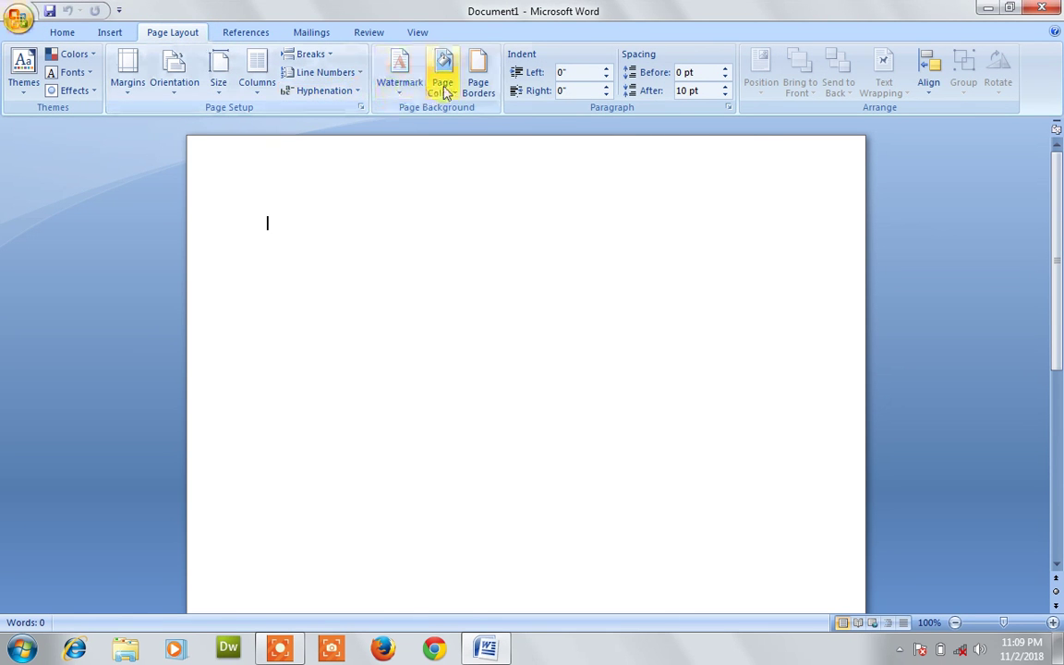
pyautogui.click(476, 90)
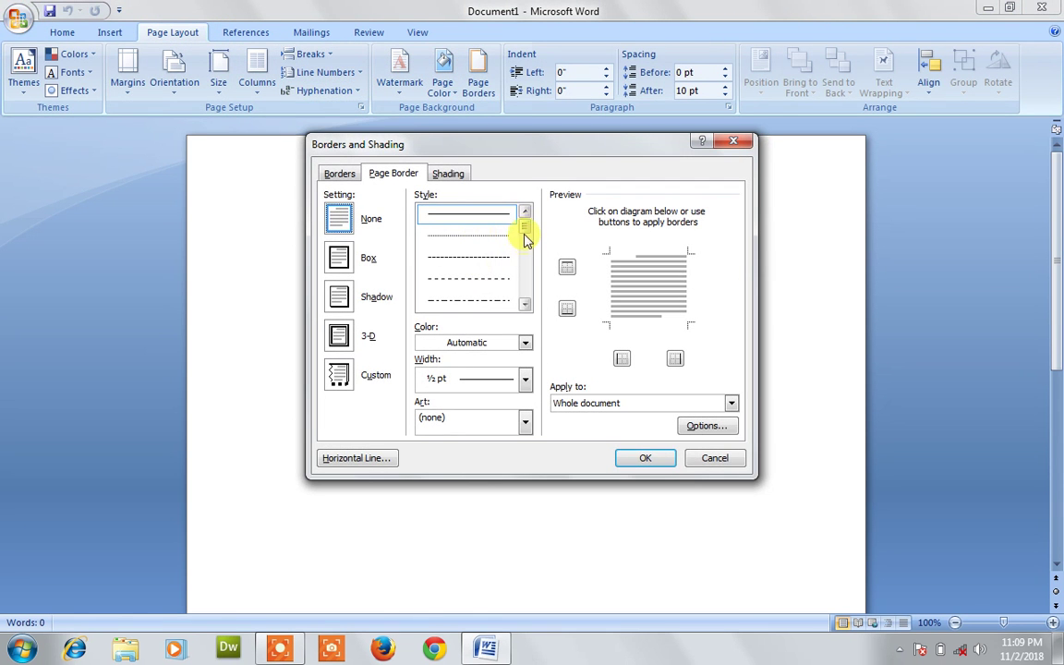
pyautogui.moveTo(526, 233); pyautogui.dragTo(527, 269)
pyautogui.click(492, 280)
pyautogui.click(484, 239)
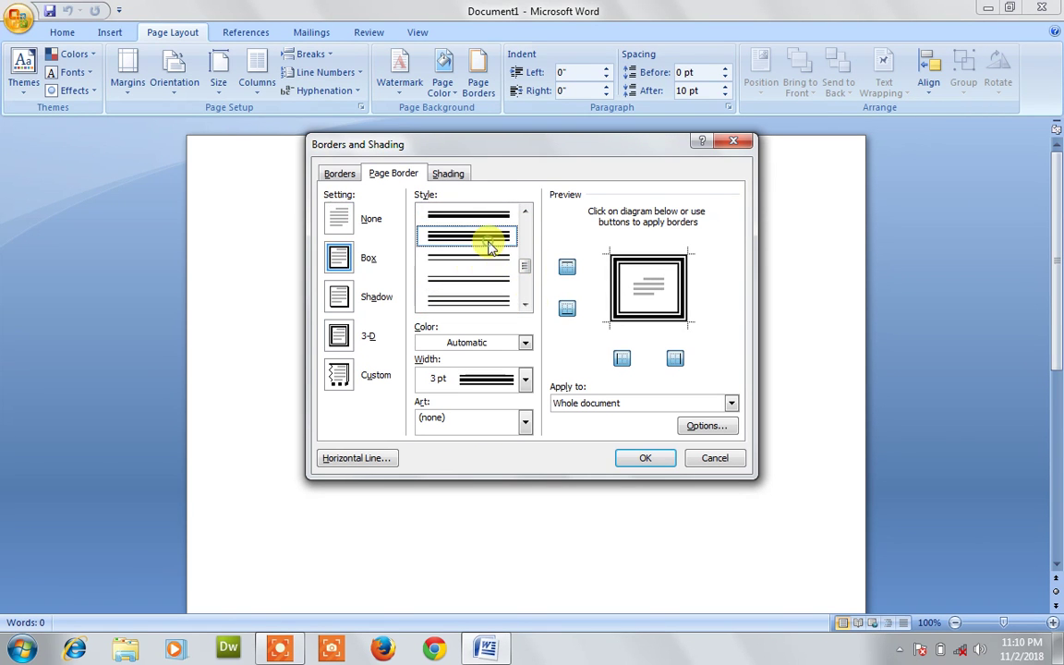
pyautogui.click(637, 456)
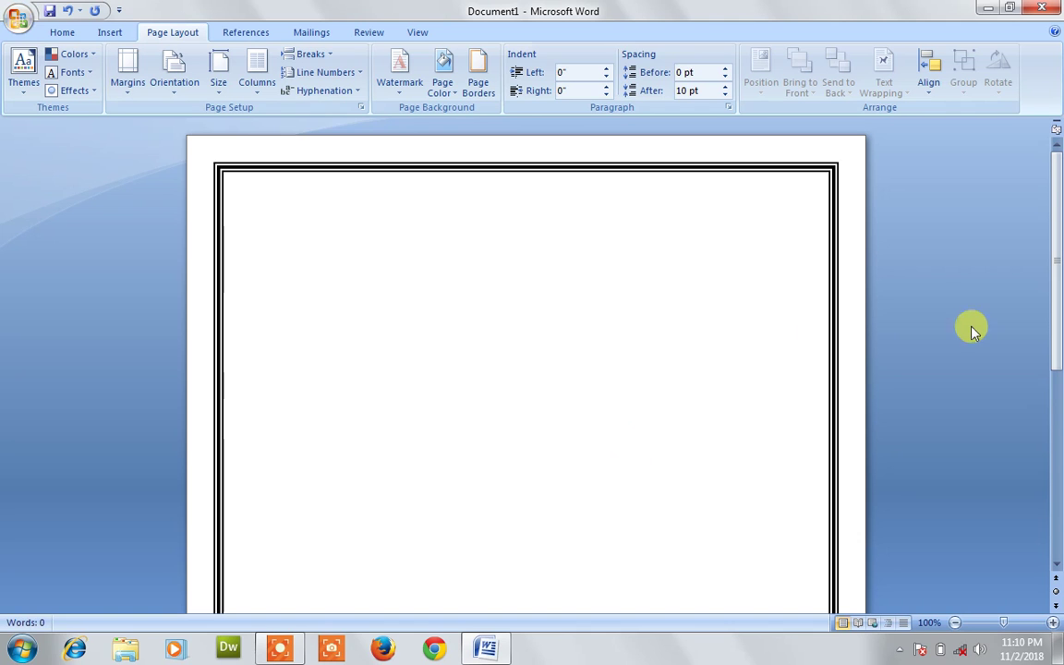
# - Insert a Next Page section break and confirm page 2 also shows the triple-line border
pyautogui.scroll(-10, 973, 331)
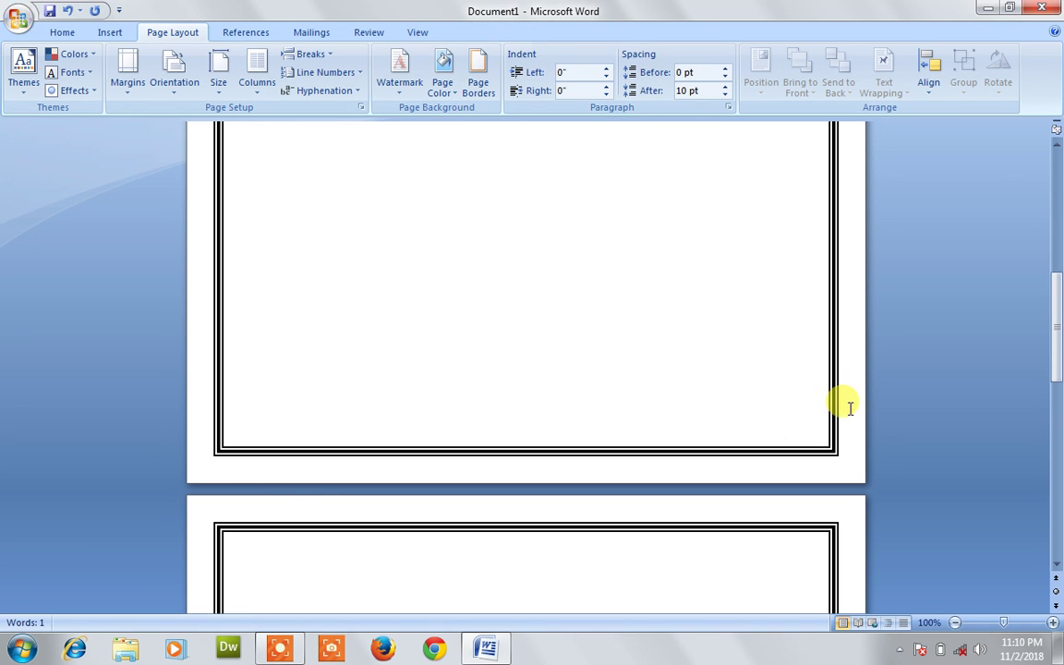
pyautogui.moveTo(1056, 325); pyautogui.dragTo(1056, 268)
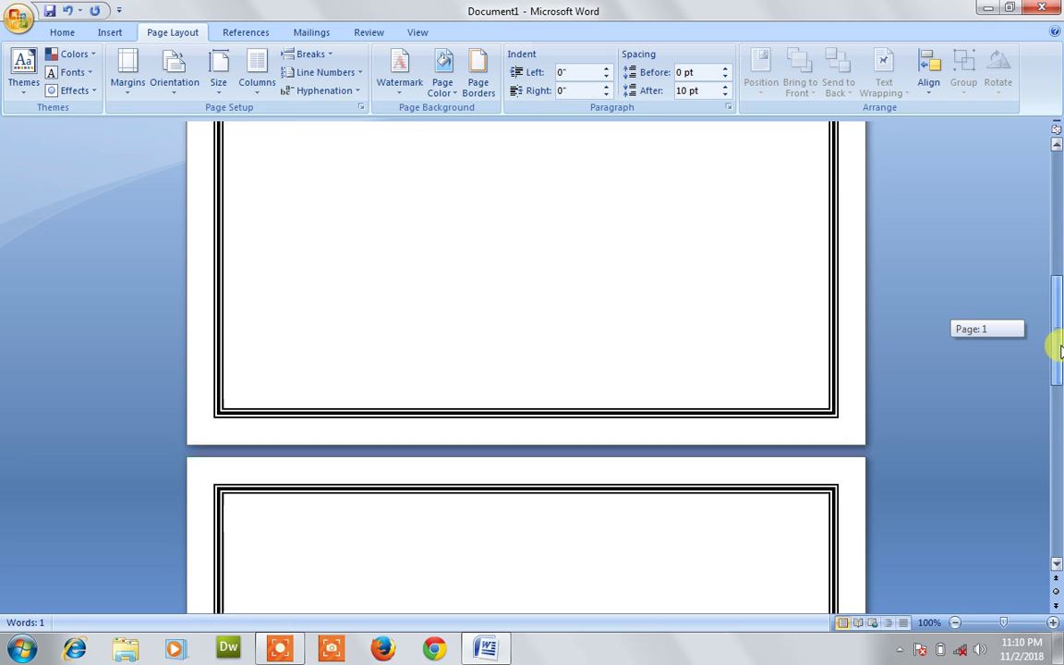
pyautogui.moveTo(1056, 268); pyautogui.dragTo(1056, 360)
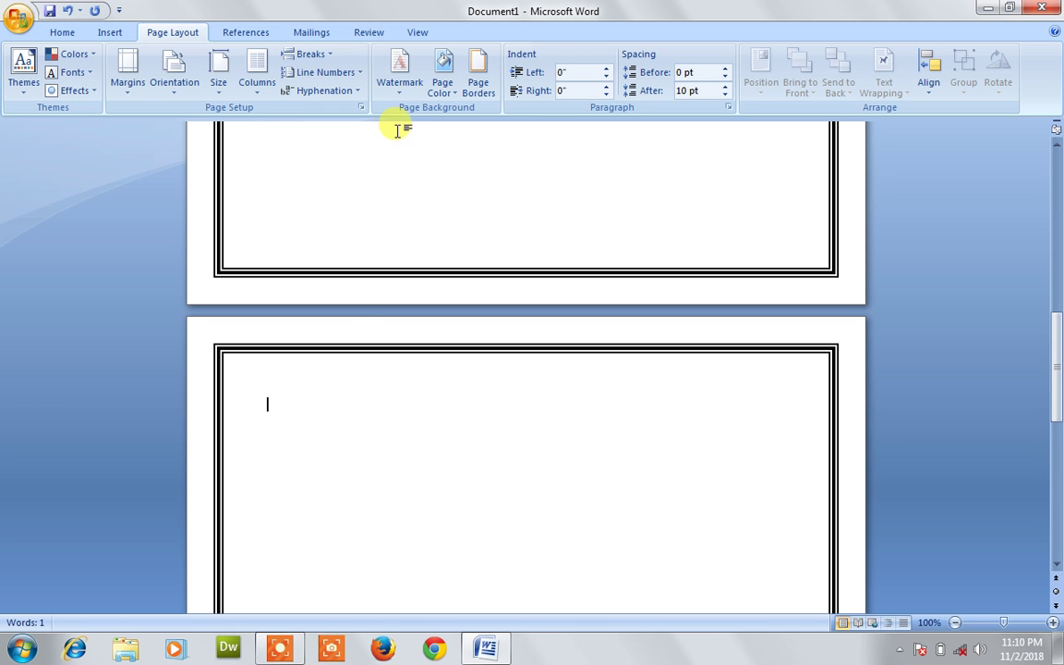
pyautogui.click(312, 55)
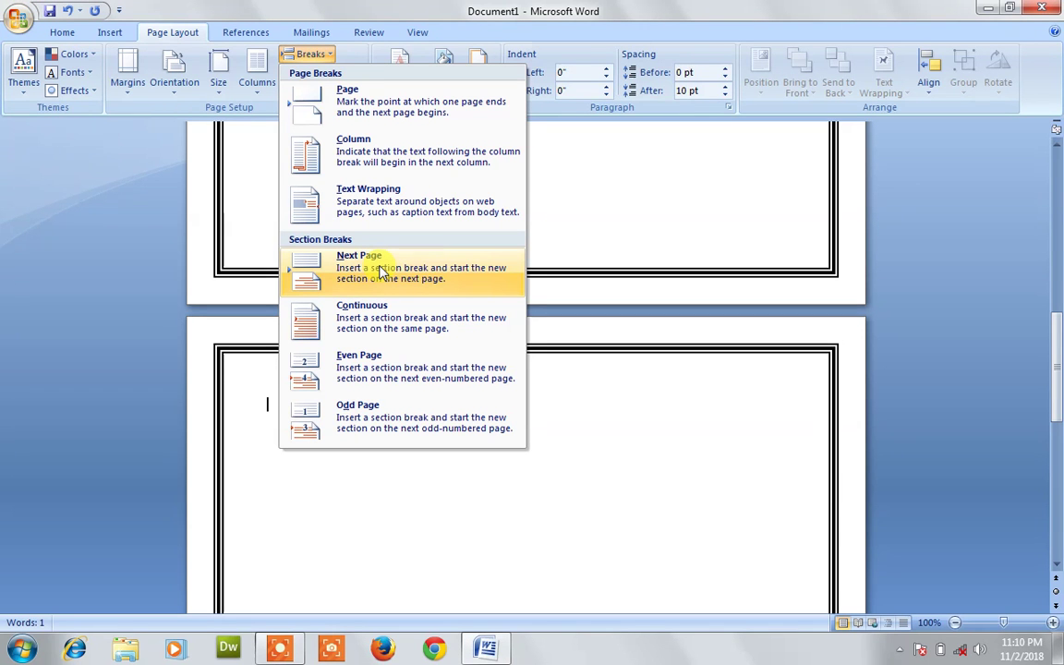
pyautogui.click(380, 268)
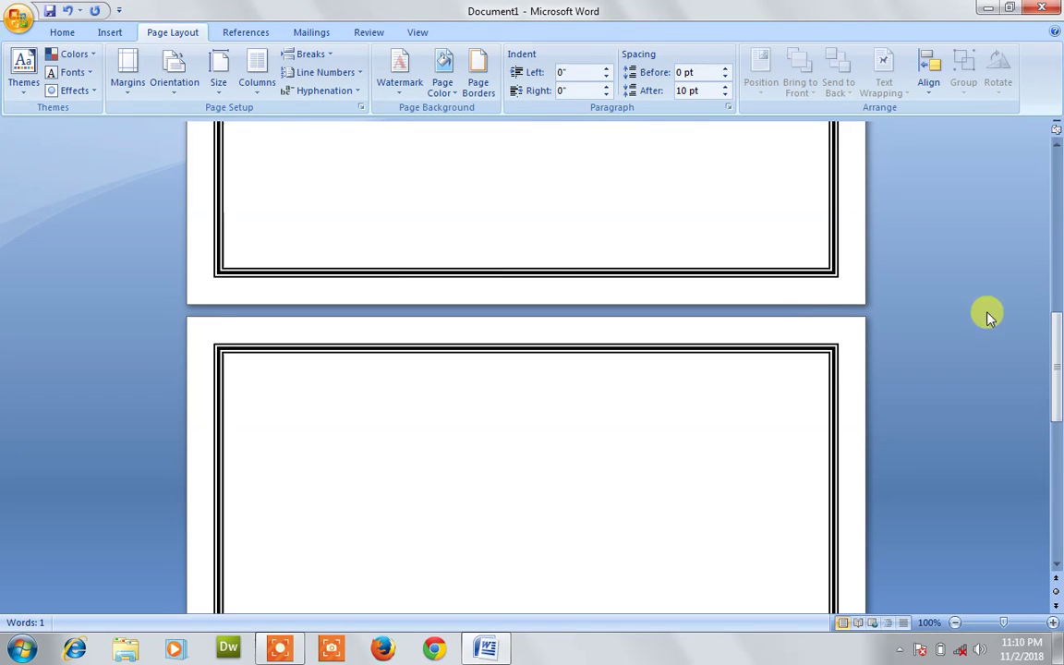
pyautogui.click(1058, 349)
pyautogui.moveTo(1058, 350); pyautogui.dragTo(1054, 230)
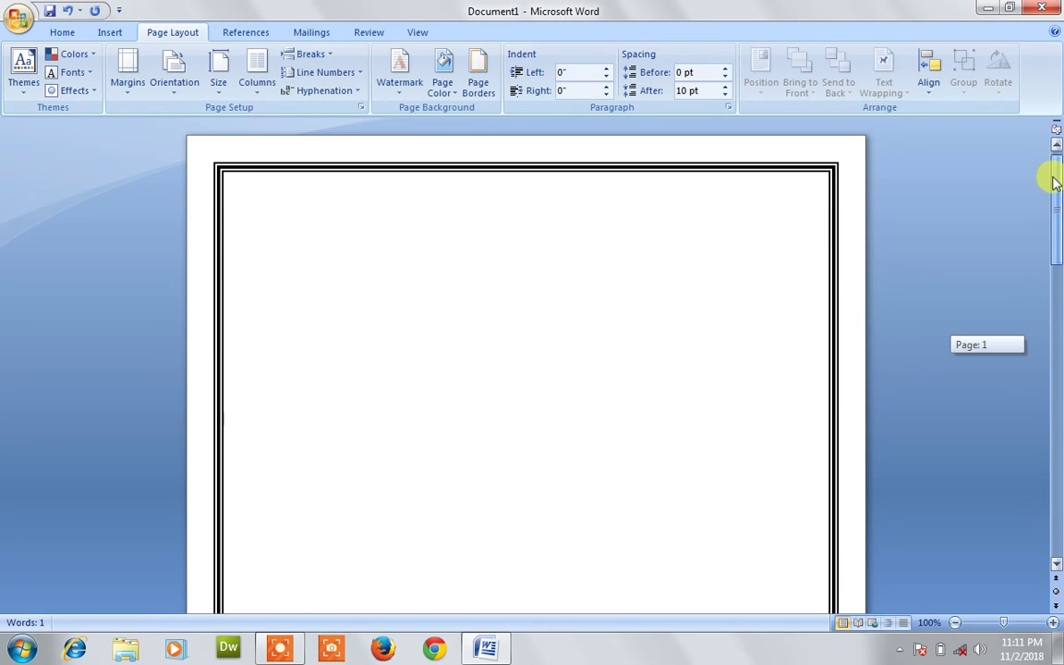
pyautogui.moveTo(1053, 229); pyautogui.dragTo(1048, 369)
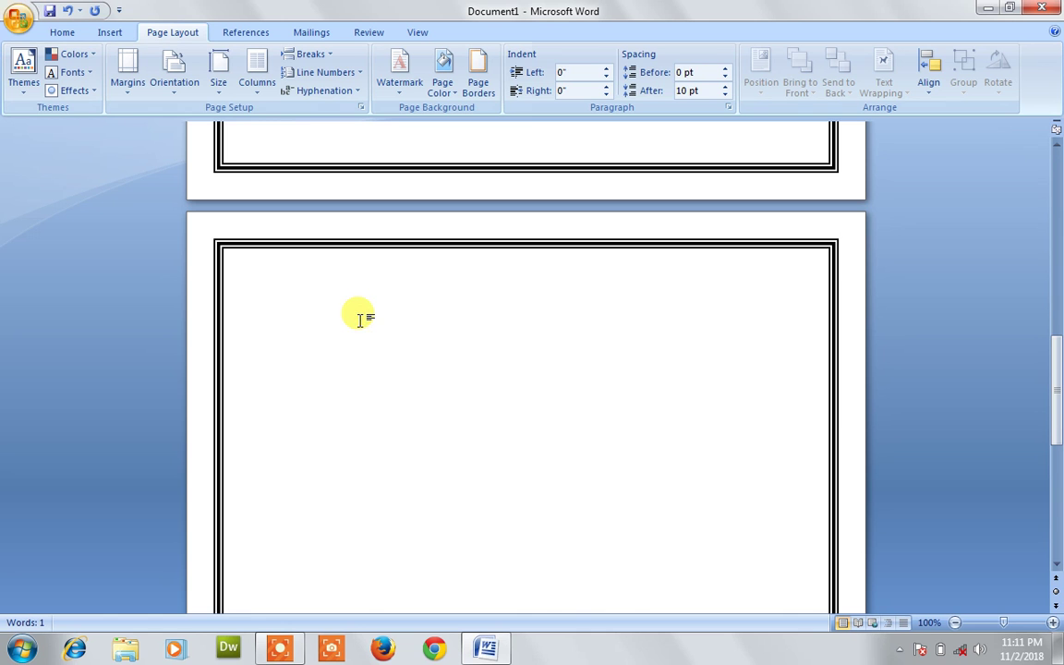
# - Give page 2 the red apples Art border with Apply to: This section
pyautogui.click(480, 81)
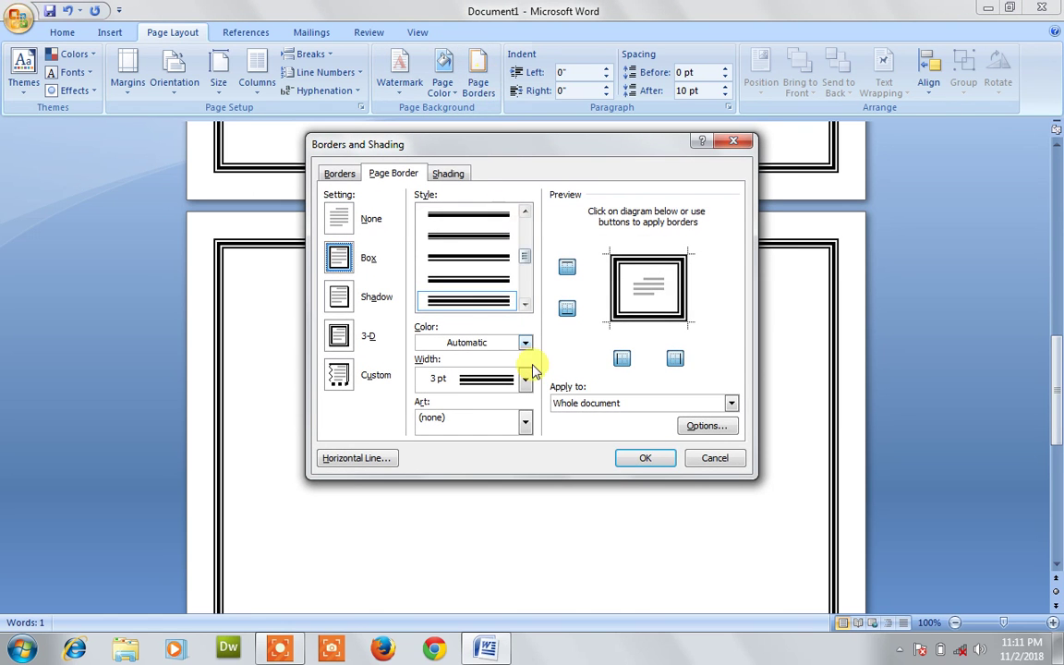
pyautogui.click(525, 421)
pyautogui.click(508, 467)
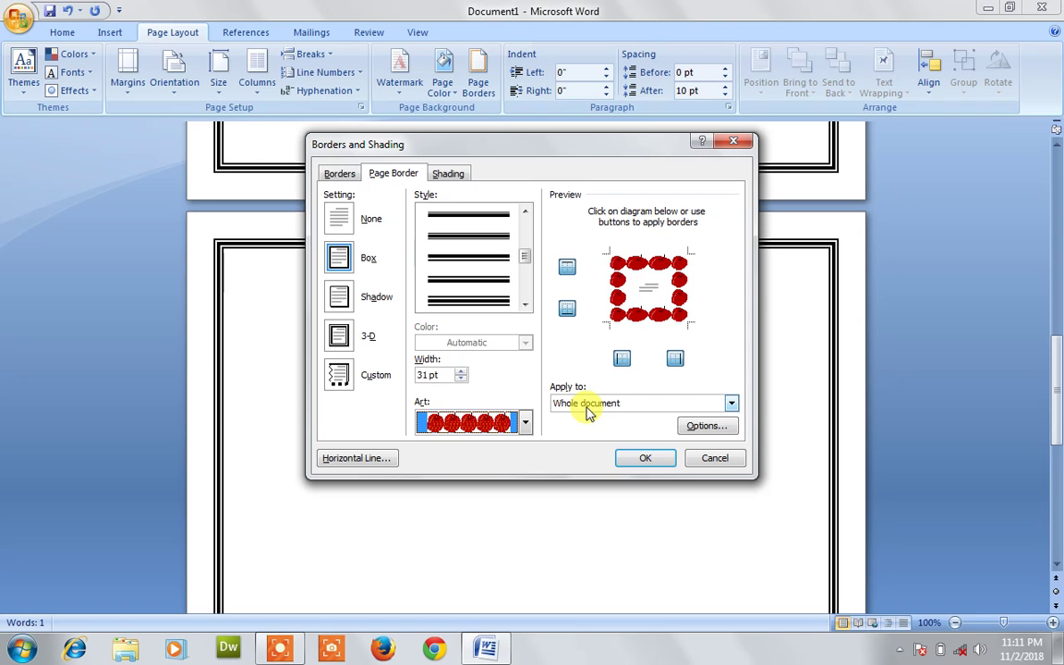
pyautogui.click(589, 407)
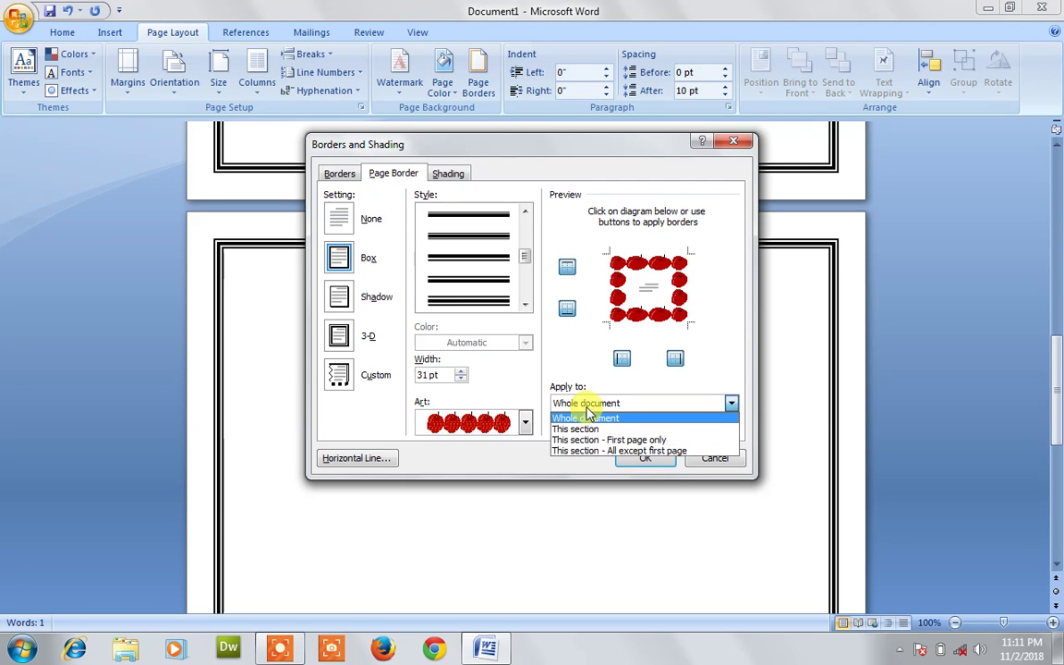
pyautogui.click(593, 430)
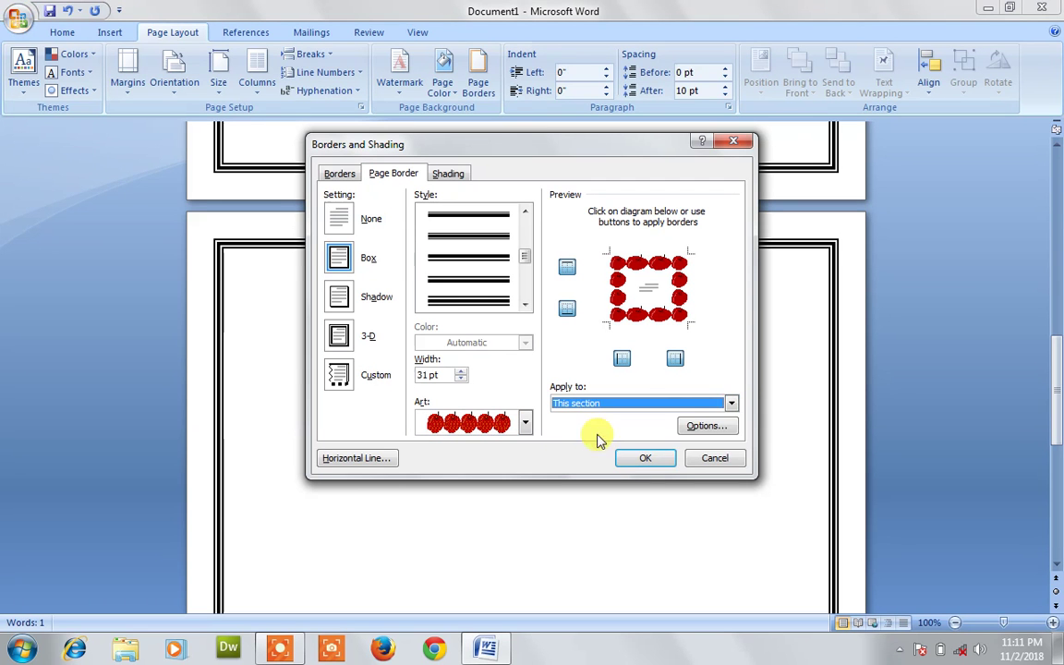
pyautogui.click(629, 459)
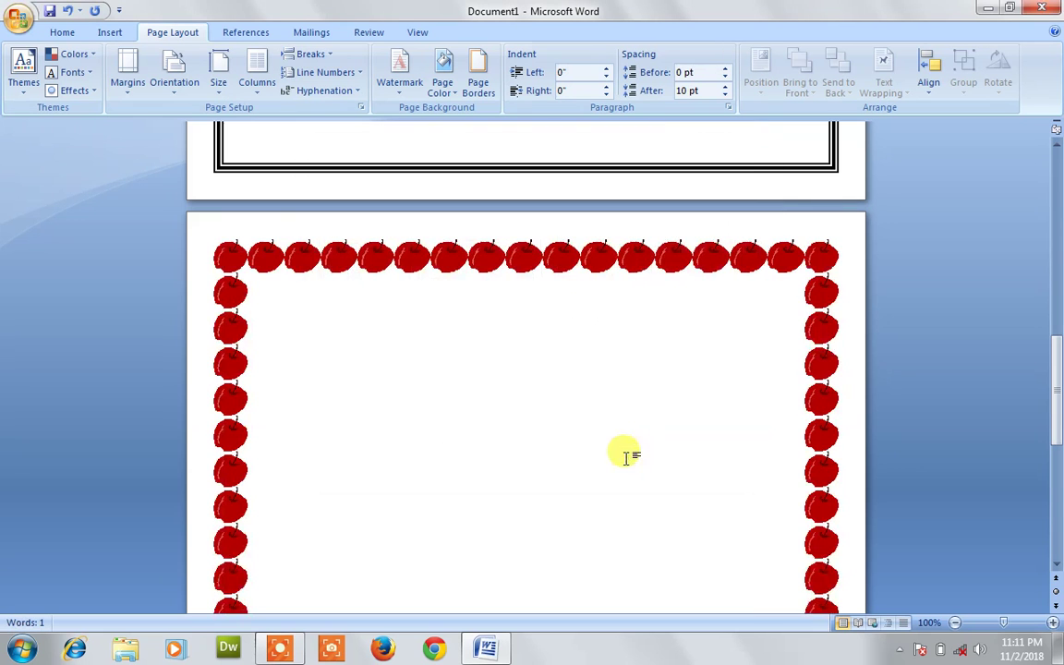
pyautogui.moveTo(1057, 373)
pyautogui.mouseDown()
pyautogui.moveTo(1058, 209)
pyautogui.moveTo(1058, 432)
pyautogui.mouseUp()
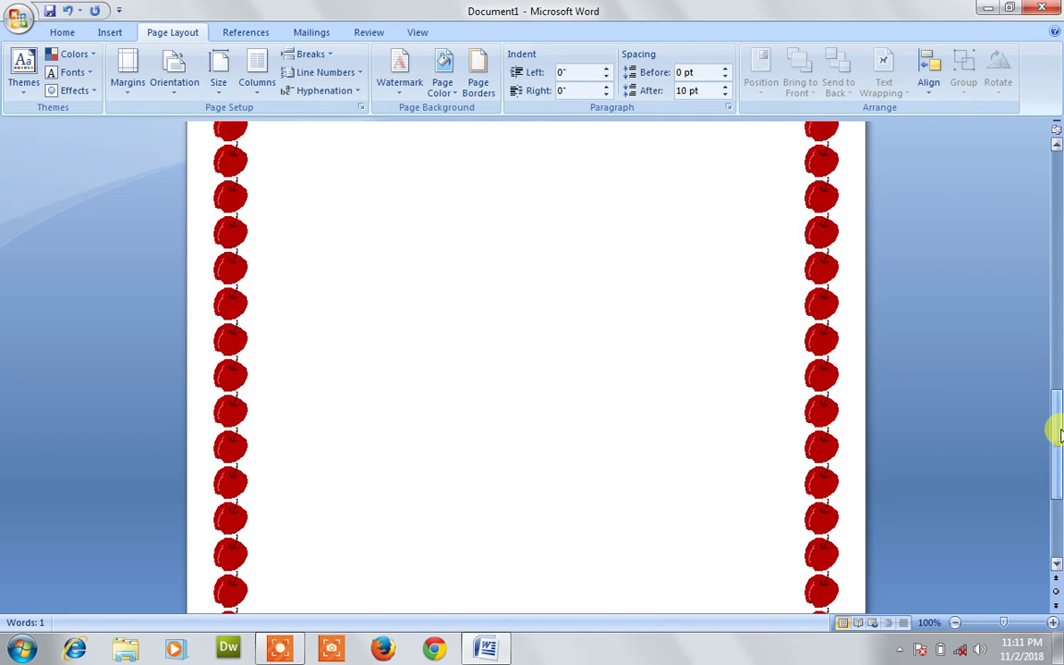
pyautogui.scroll(-5, 732, 342)
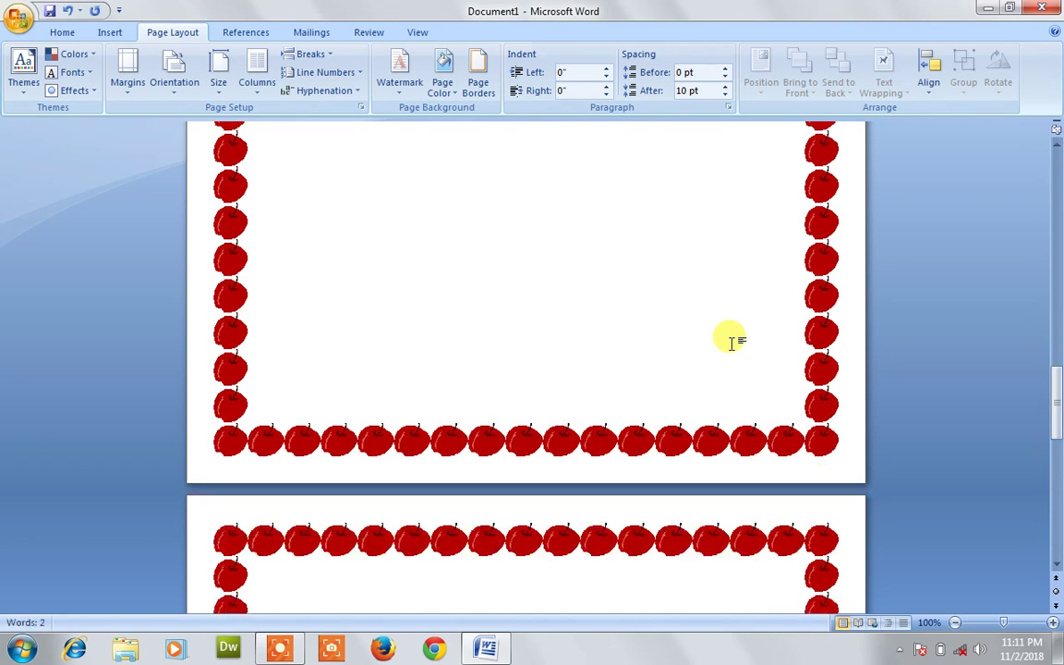
pyautogui.moveTo(1058, 378)
pyautogui.mouseDown()
pyautogui.moveTo(1058, 331)
pyautogui.moveTo(1054, 401)
pyautogui.mouseUp()
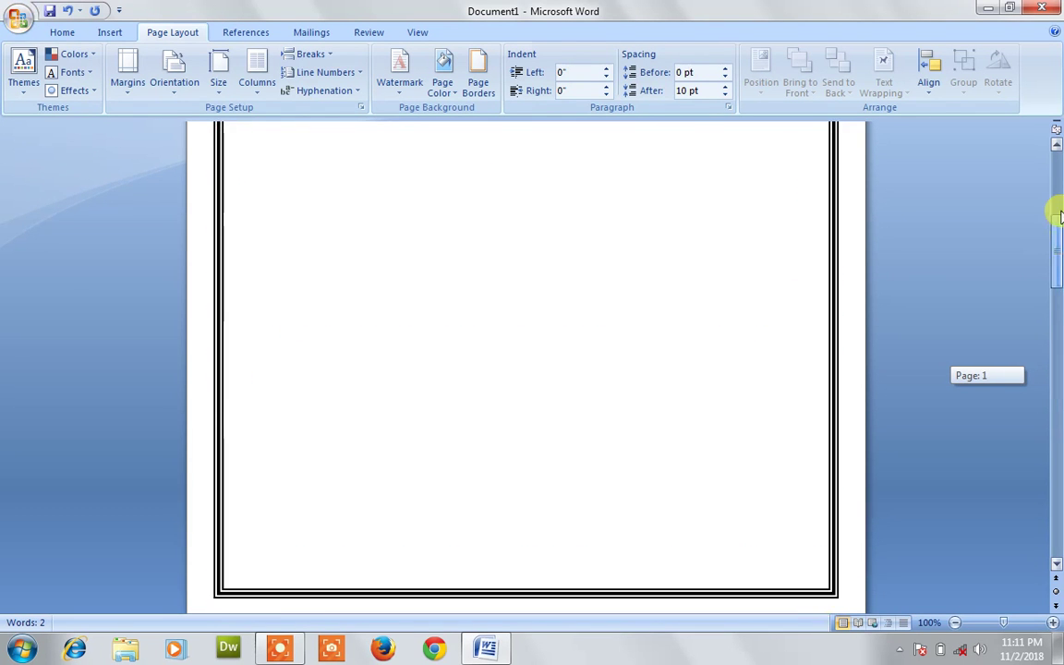
pyautogui.scroll(2, 1051, 400)
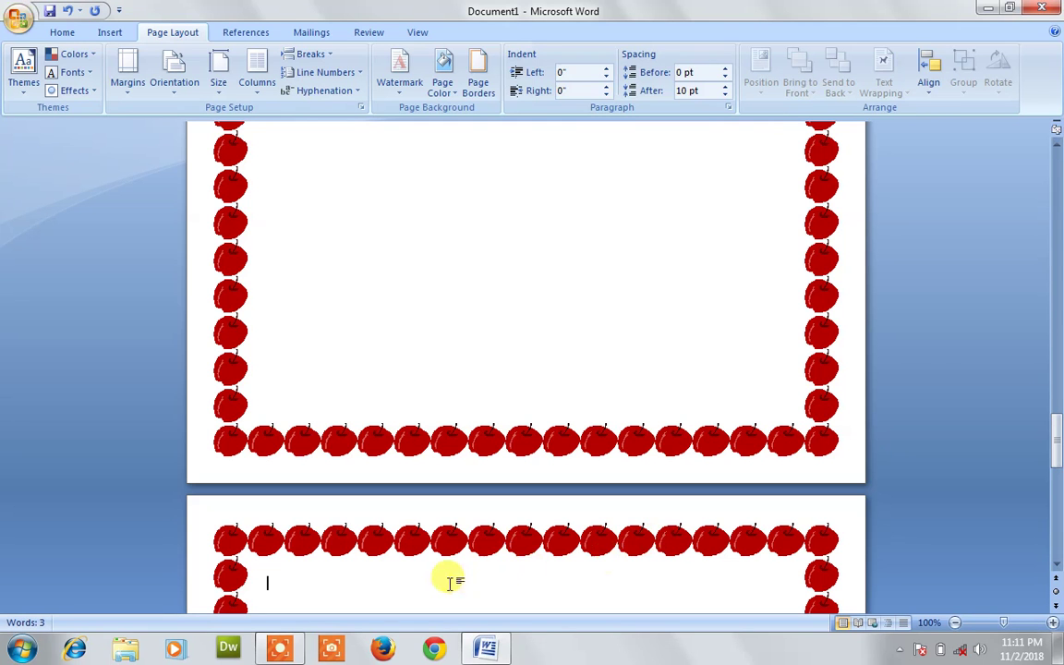
pyautogui.moveTo(1058, 446); pyautogui.dragTo(1055, 490)
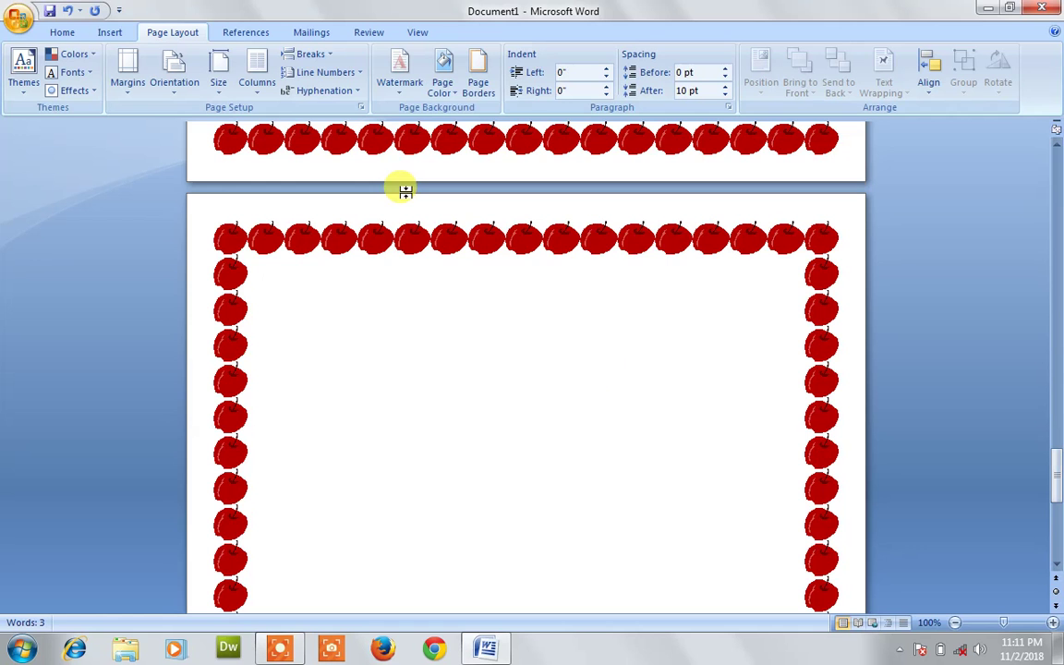
# - Insert another Next Page section break to start a third section
pyautogui.click(478, 86)
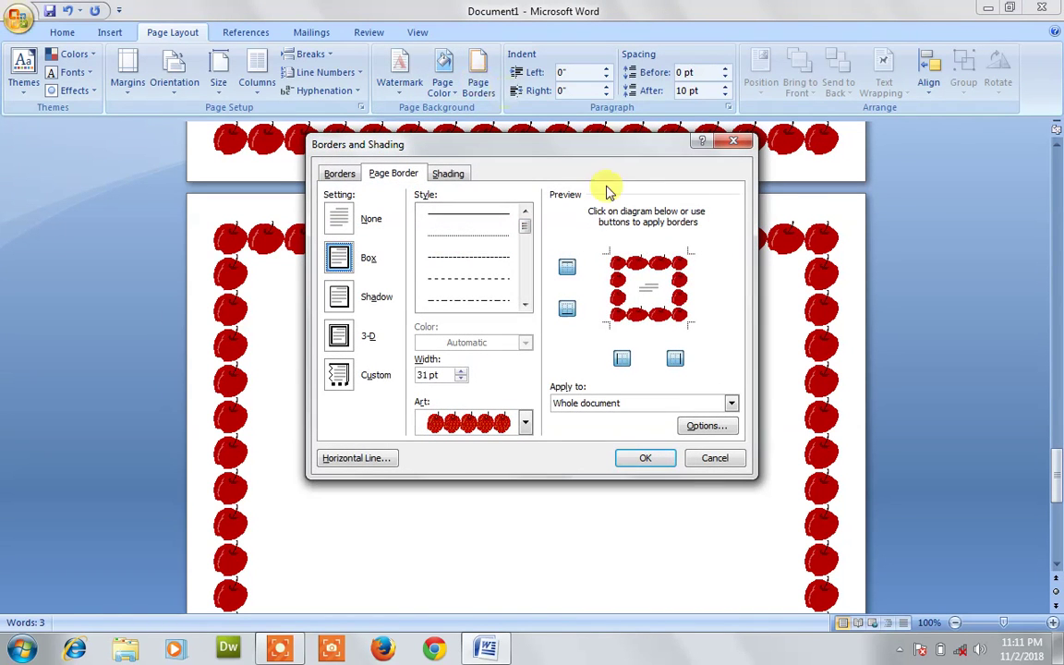
pyautogui.click(732, 140)
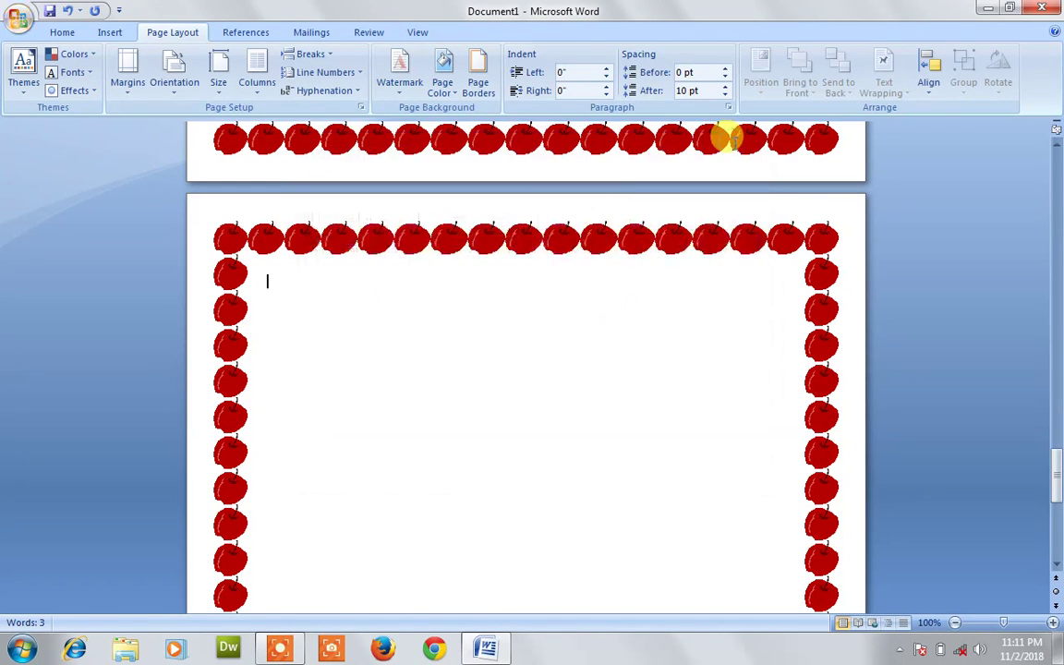
pyautogui.click(304, 54)
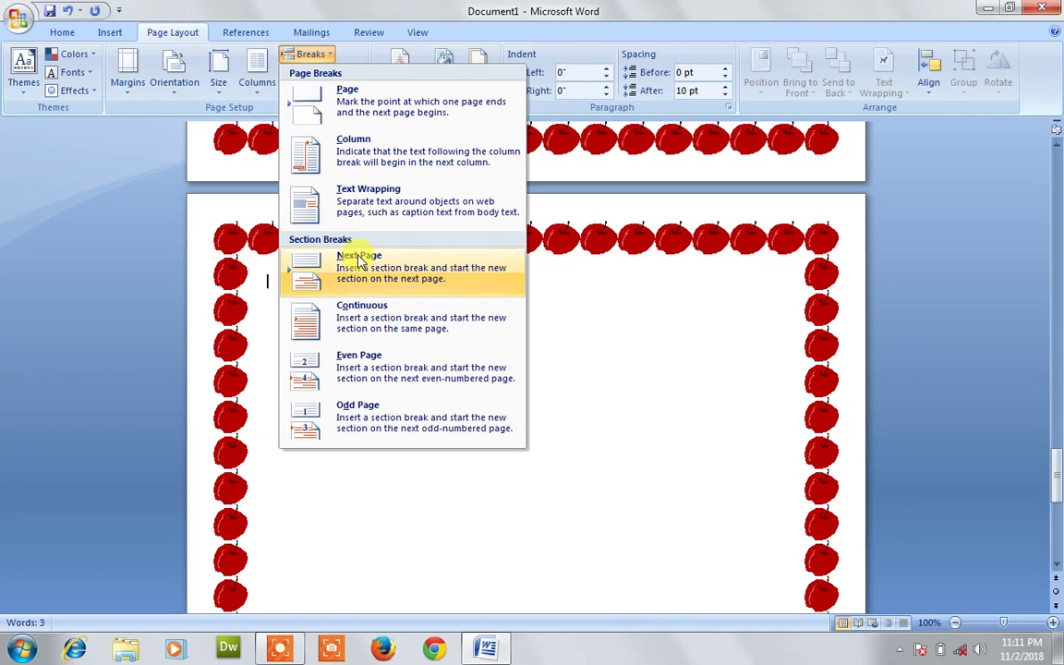
pyautogui.click(360, 262)
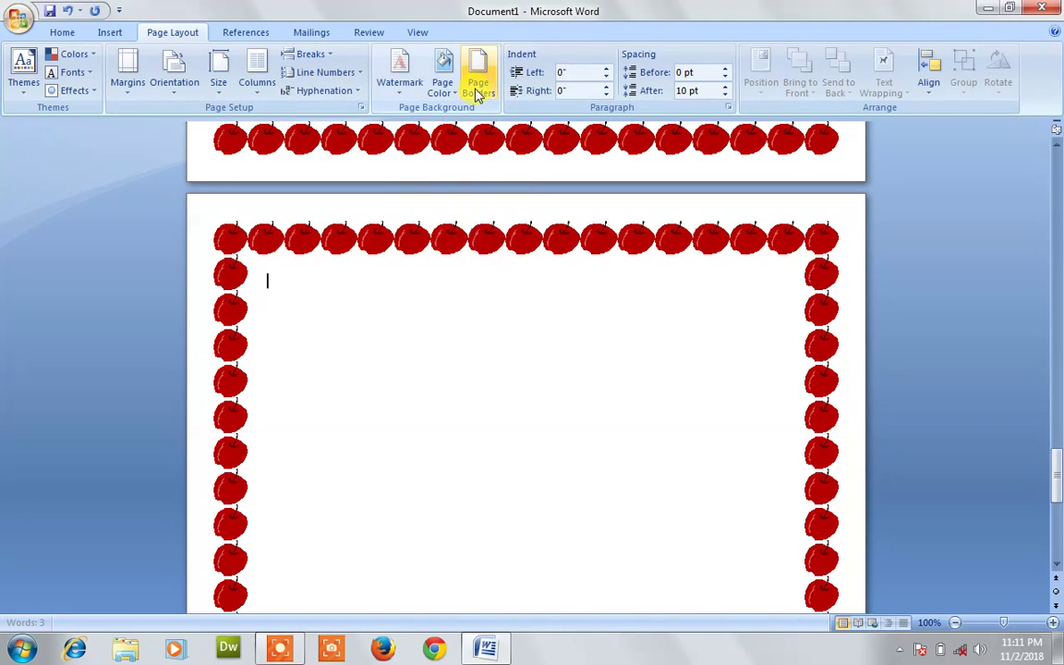
# - Give the new section the poinsettia Art border, applied to This section only
pyautogui.click(478, 94)
pyautogui.click(524, 423)
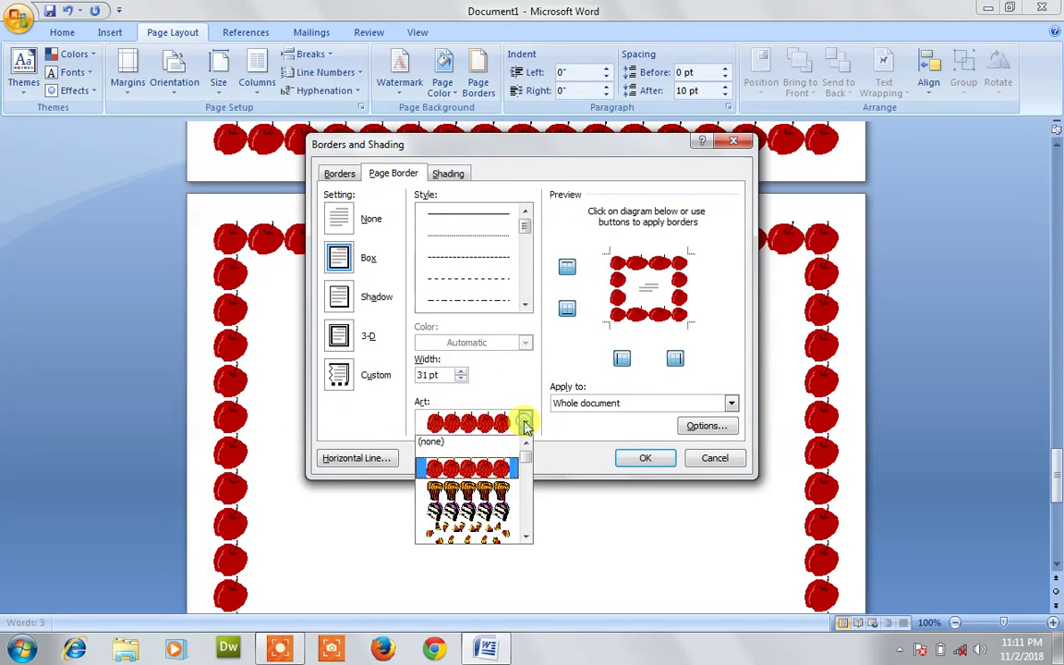
pyautogui.moveTo(524, 457)
pyautogui.mouseDown()
pyautogui.moveTo(524, 484)
pyautogui.moveTo(527, 467)
pyautogui.mouseUp()
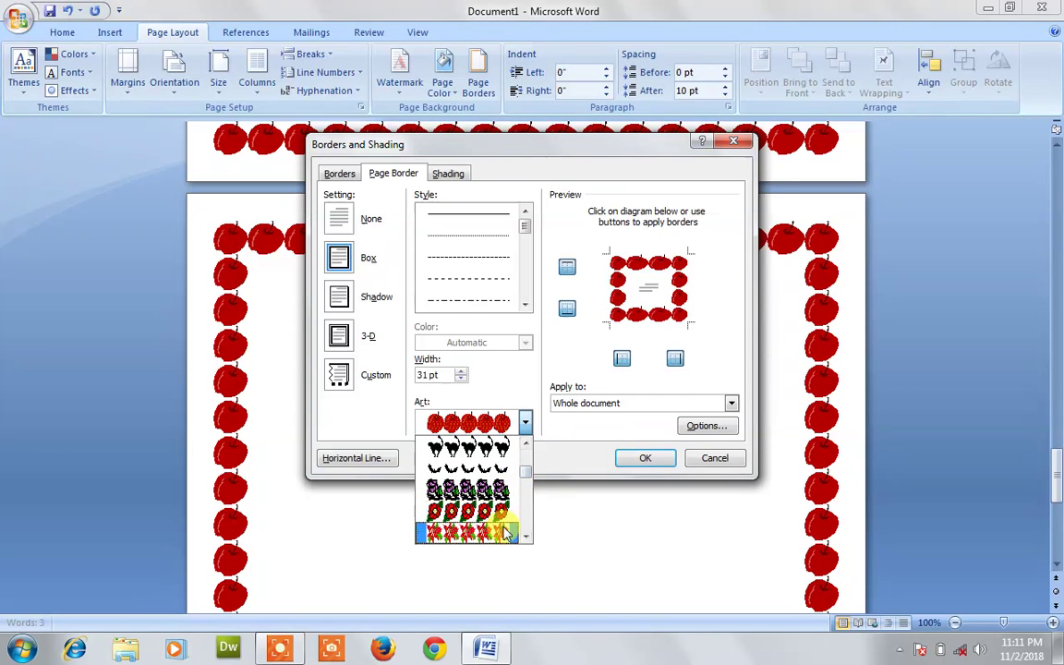
pyautogui.click(505, 534)
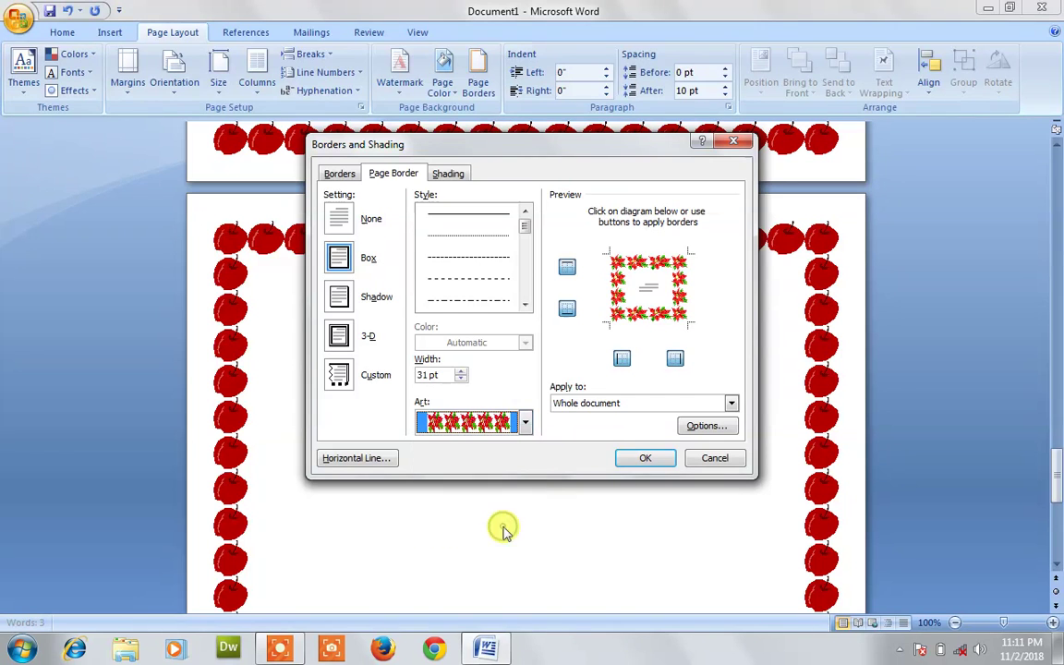
pyautogui.click(593, 408)
pyautogui.click(578, 427)
pyautogui.click(642, 458)
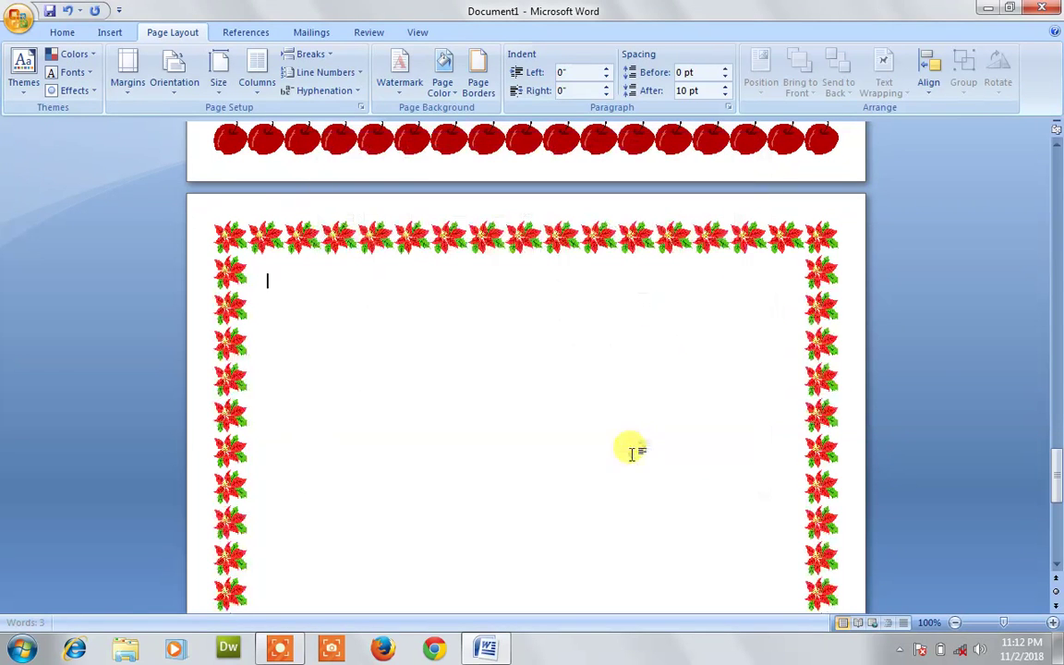
pyautogui.moveTo(1056, 465); pyautogui.dragTo(1056, 247)
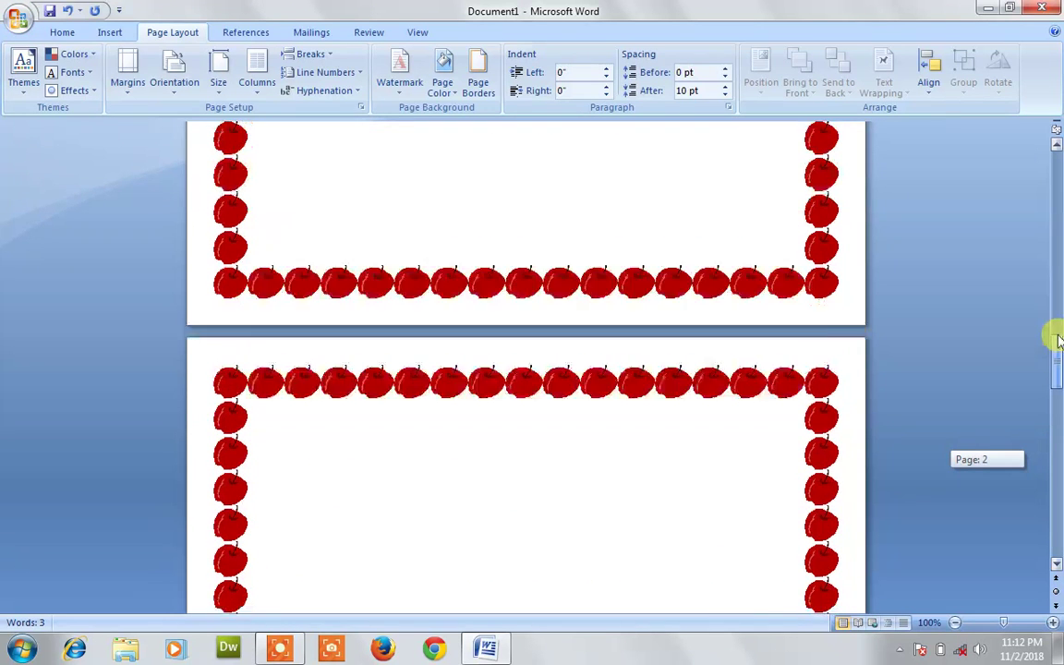
pyautogui.moveTo(1056, 247)
pyautogui.mouseDown()
pyautogui.moveTo(1054, 158)
pyautogui.moveTo(1054, 388)
pyautogui.moveTo(1054, 356)
pyautogui.mouseUp()
pyautogui.click(658, 401)
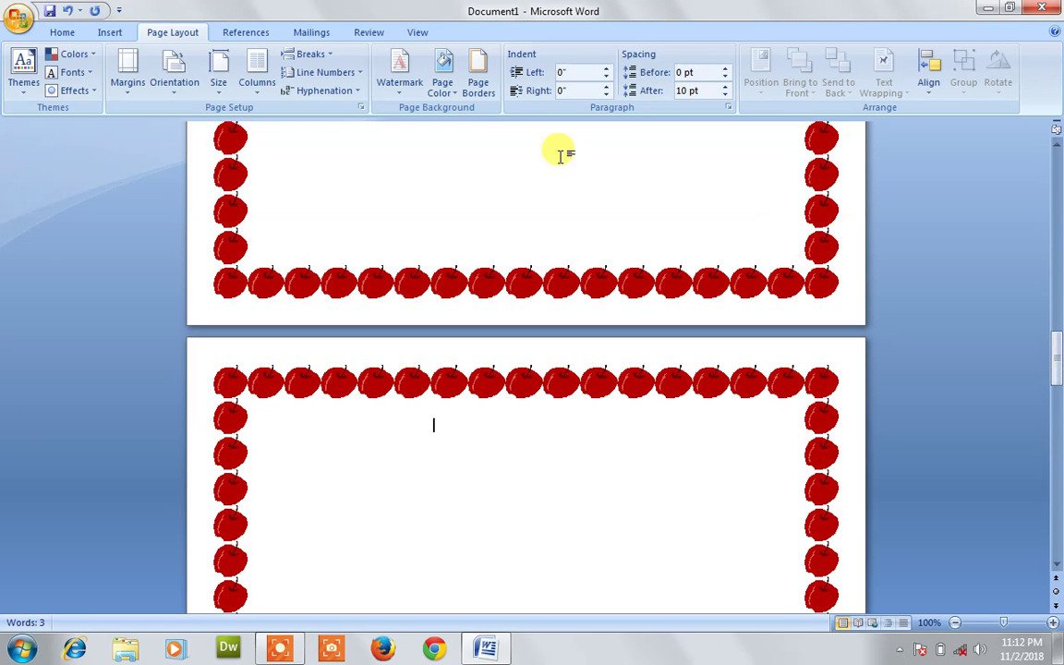
pyautogui.click(479, 88)
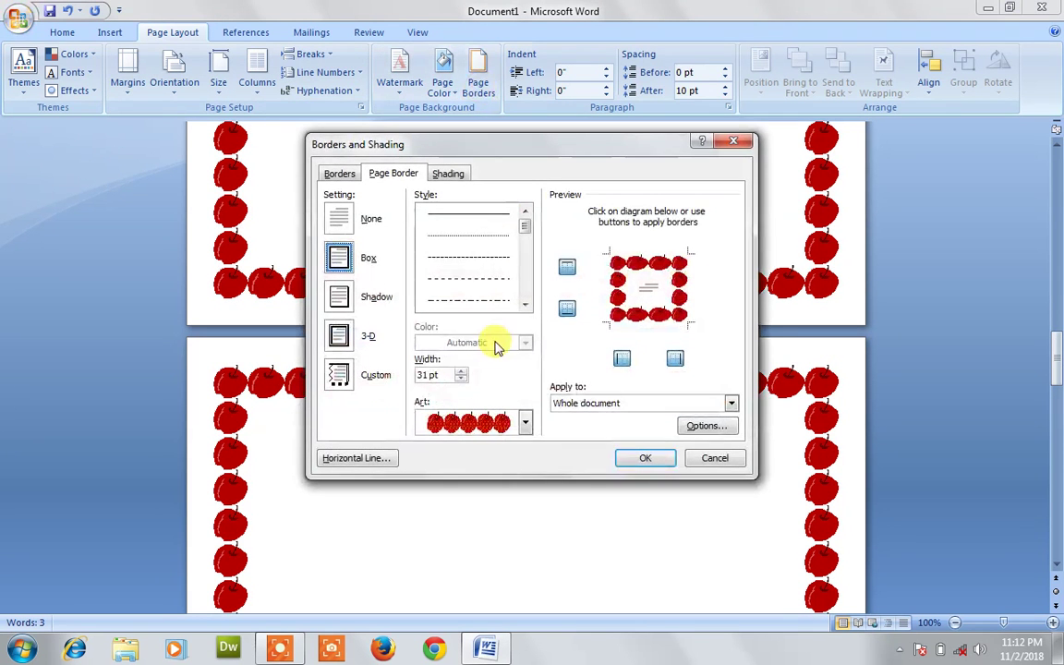
pyautogui.click(589, 404)
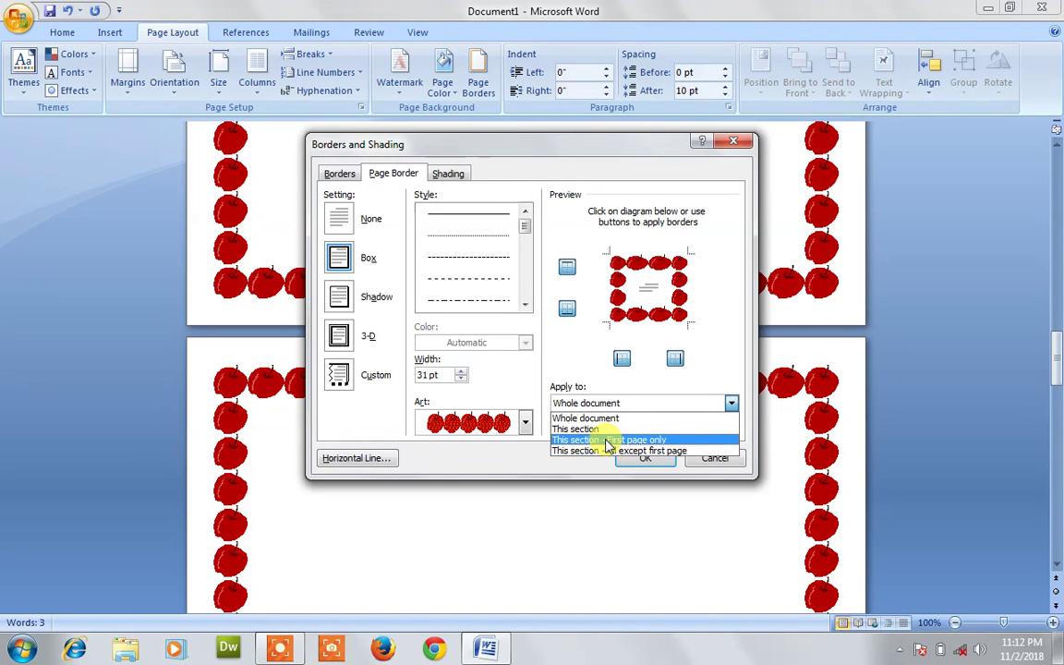
pyautogui.click(607, 441)
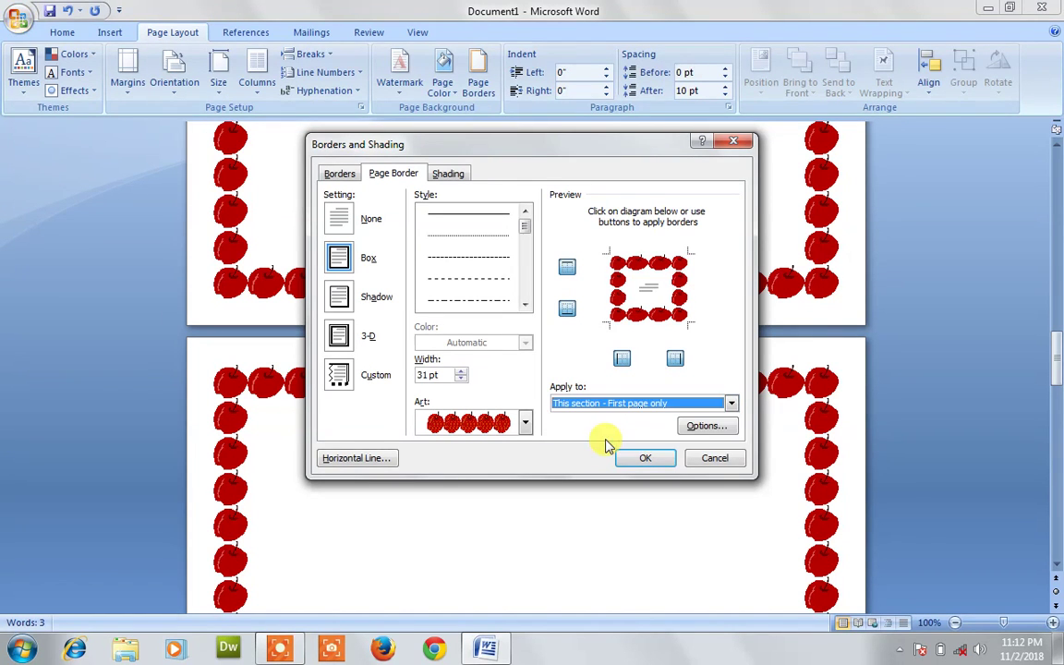
pyautogui.click(713, 460)
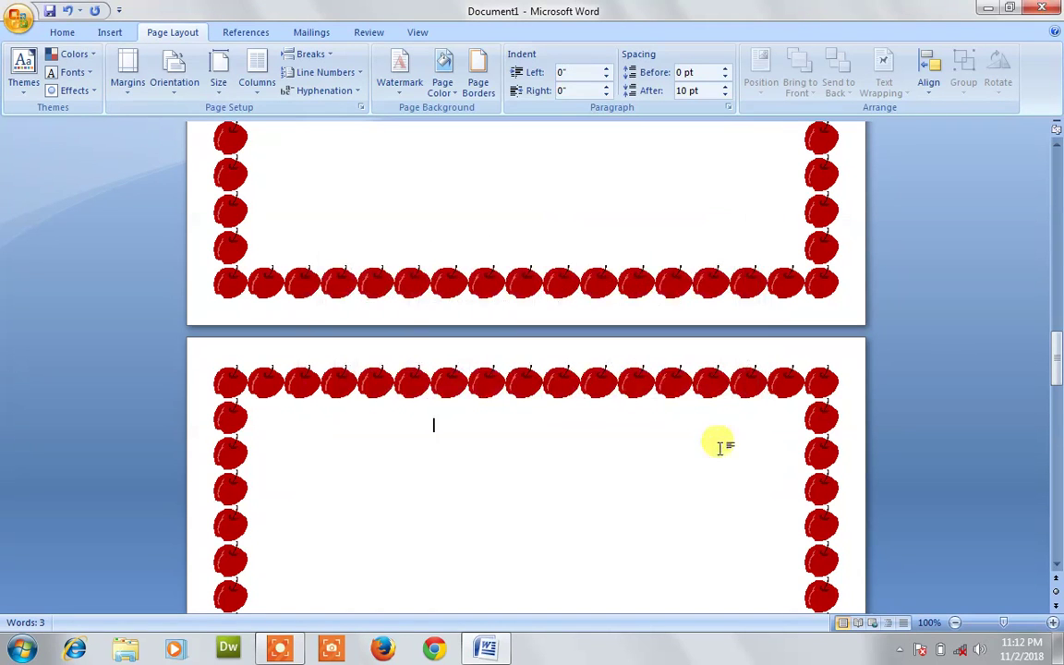
pyautogui.moveTo(1057, 341); pyautogui.dragTo(1058, 176)
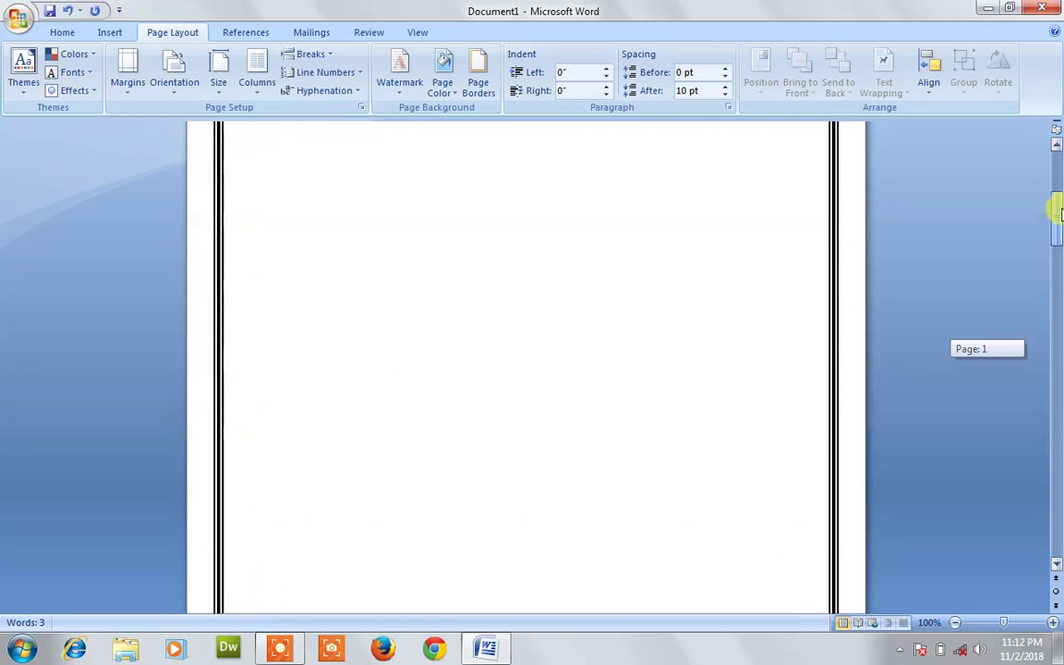
# - Give page 3's section a cake-slice art border on its first page only
pyautogui.moveTo(1056, 176); pyautogui.dragTo(1058, 386)
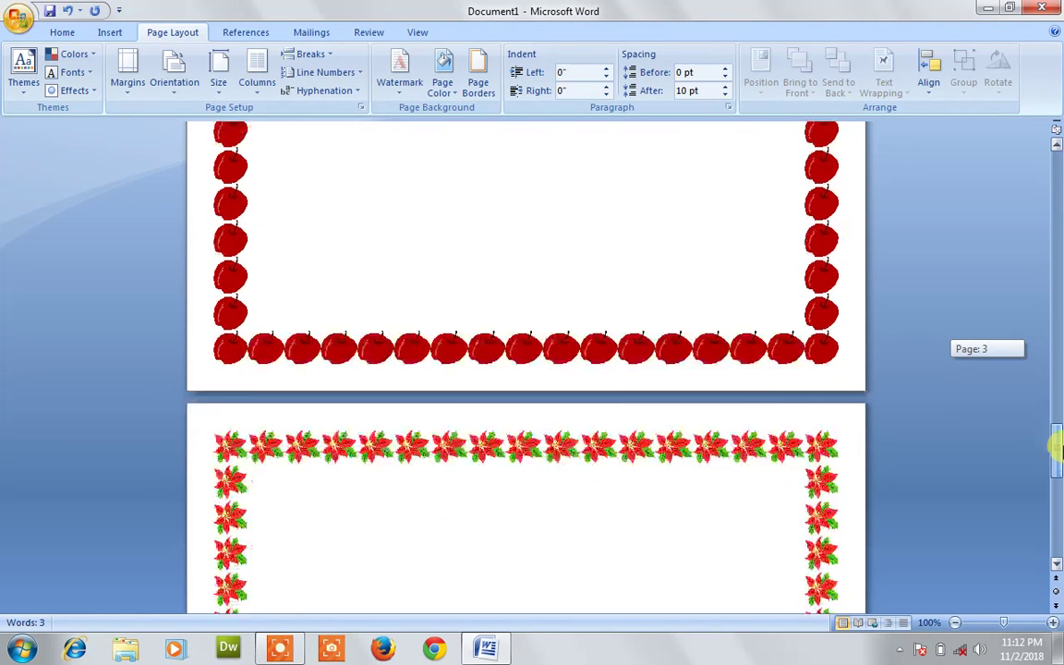
pyautogui.click(642, 325)
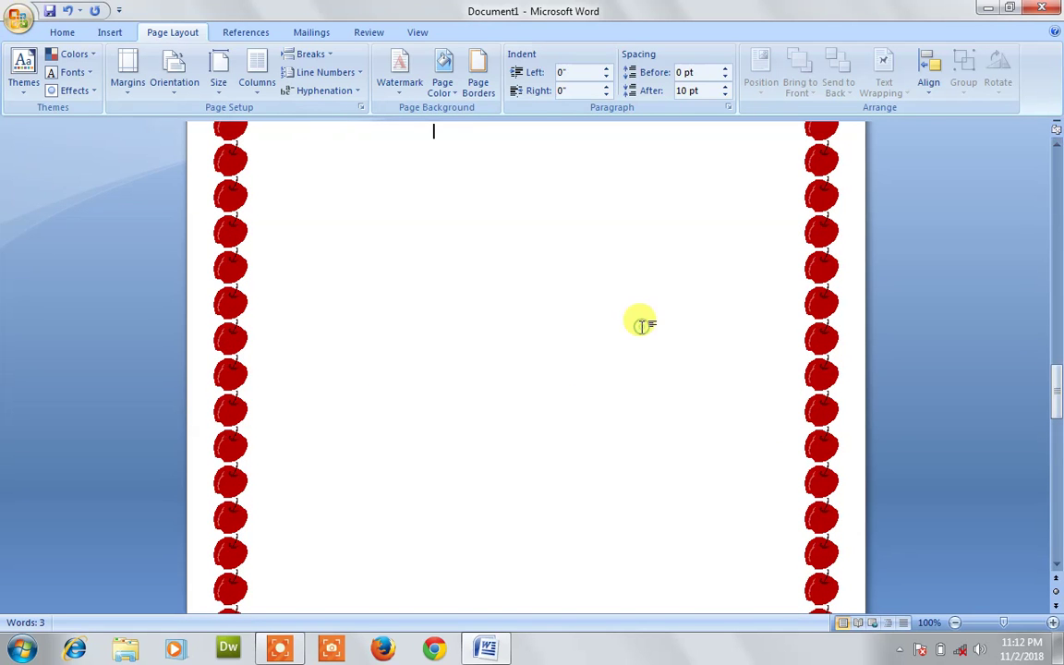
pyautogui.click(477, 81)
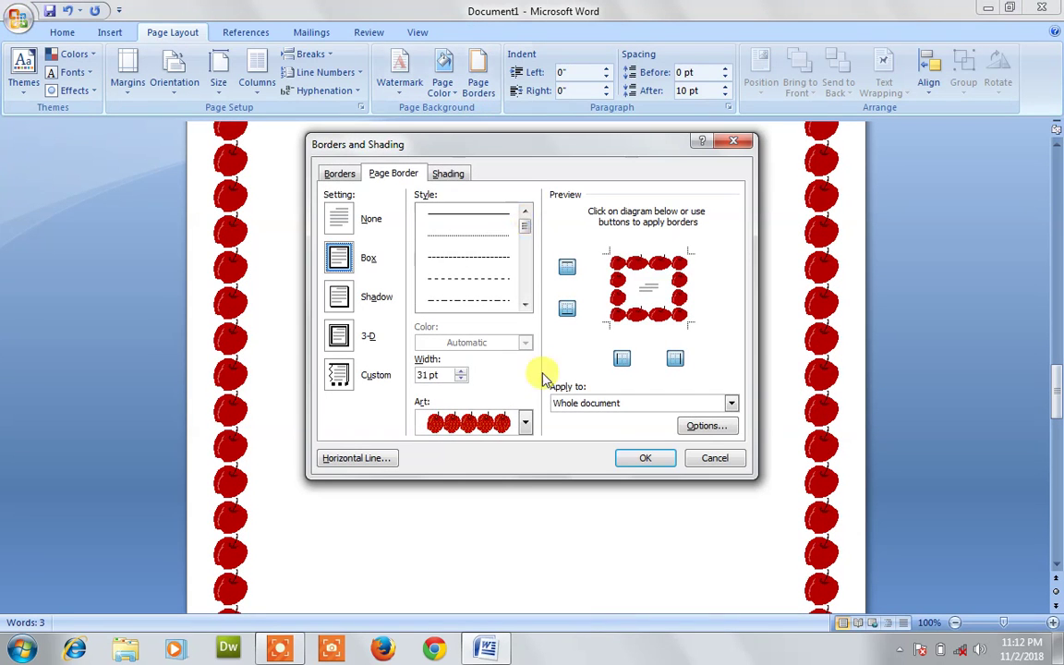
pyautogui.click(524, 422)
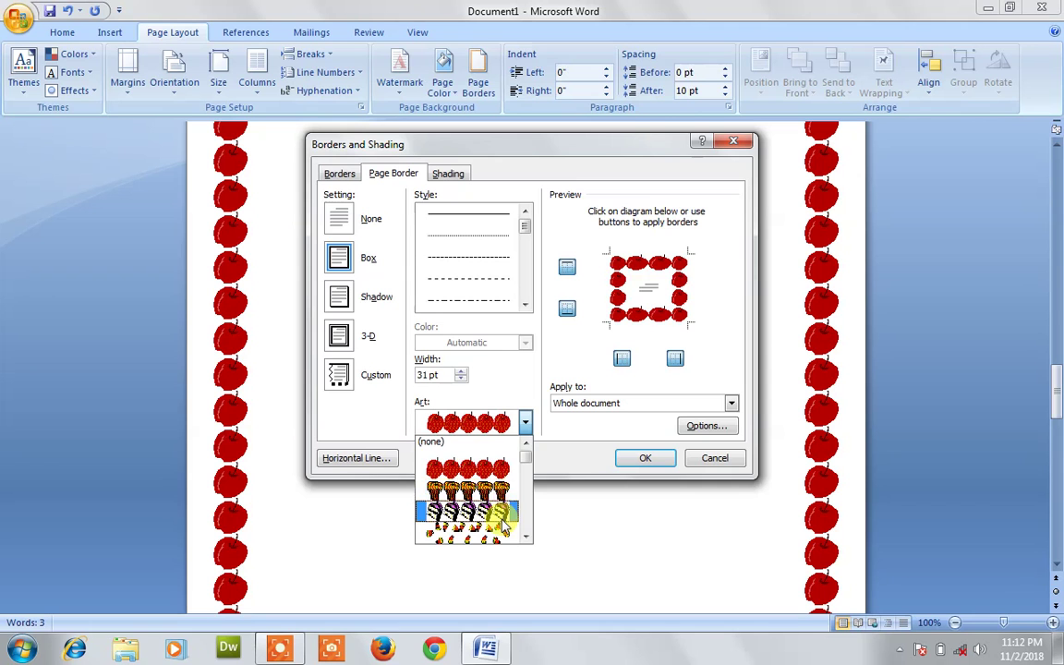
pyautogui.click(502, 515)
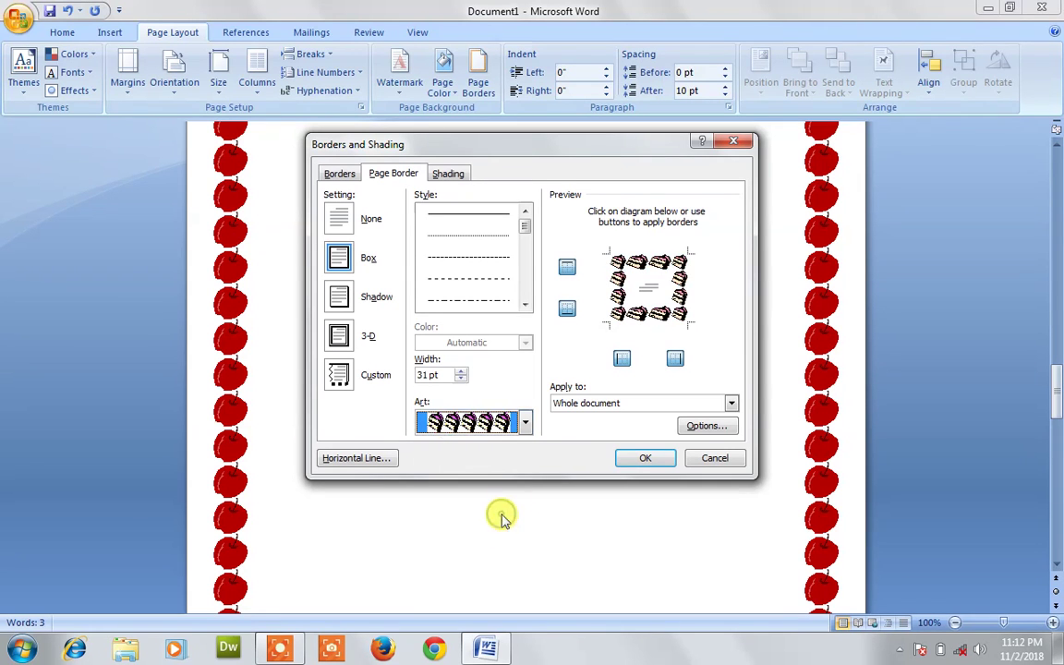
pyautogui.click(663, 409)
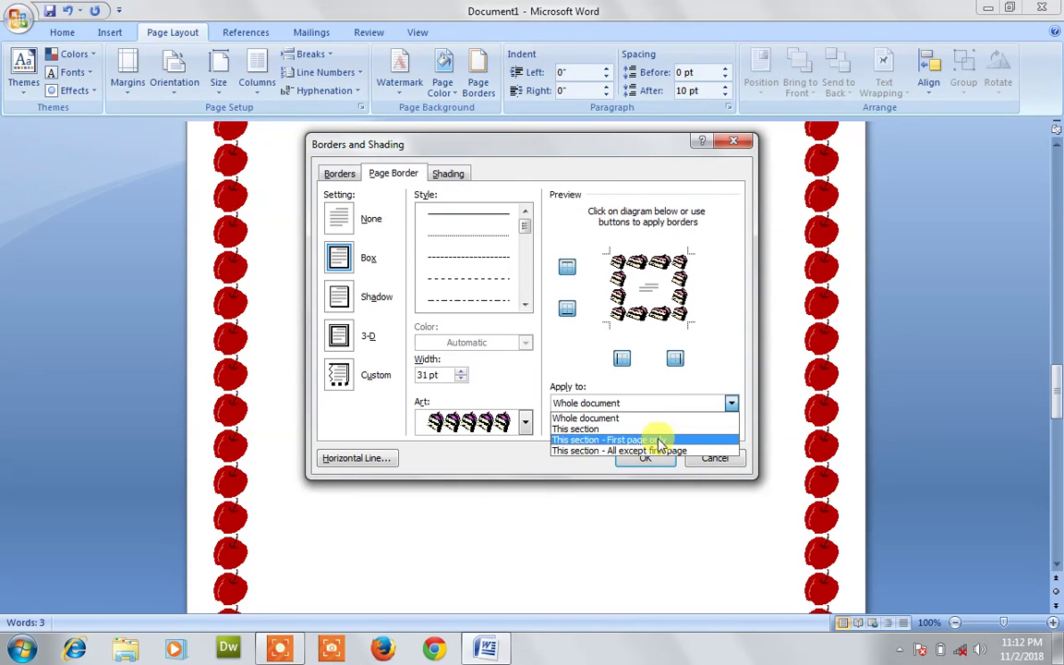
pyautogui.click(657, 440)
pyautogui.click(646, 457)
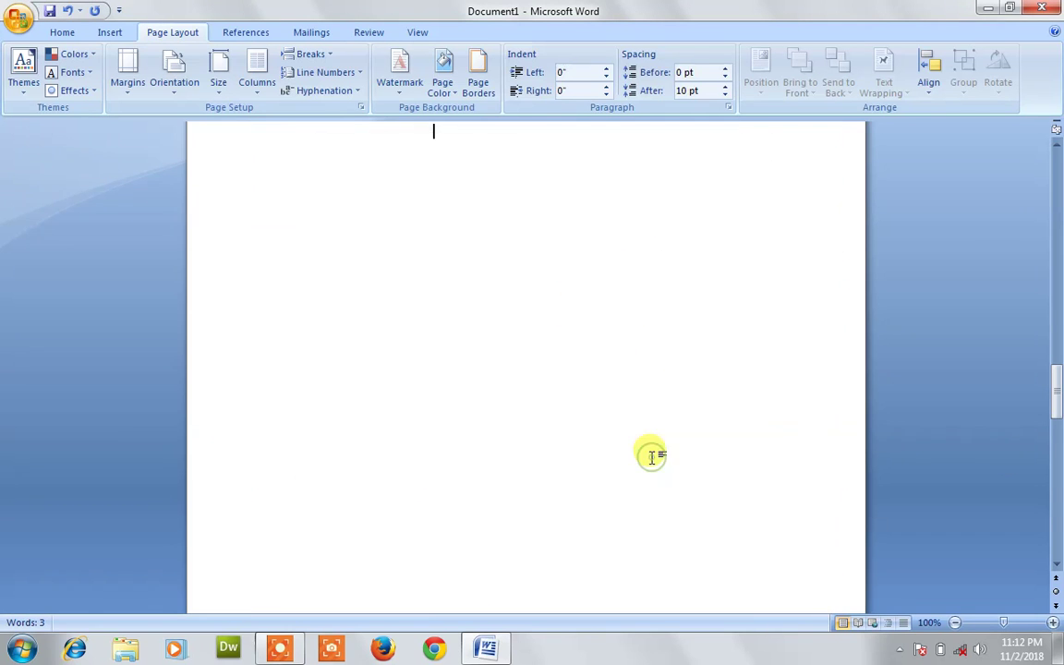
pyautogui.moveTo(1057, 409); pyautogui.dragTo(1040, 167)
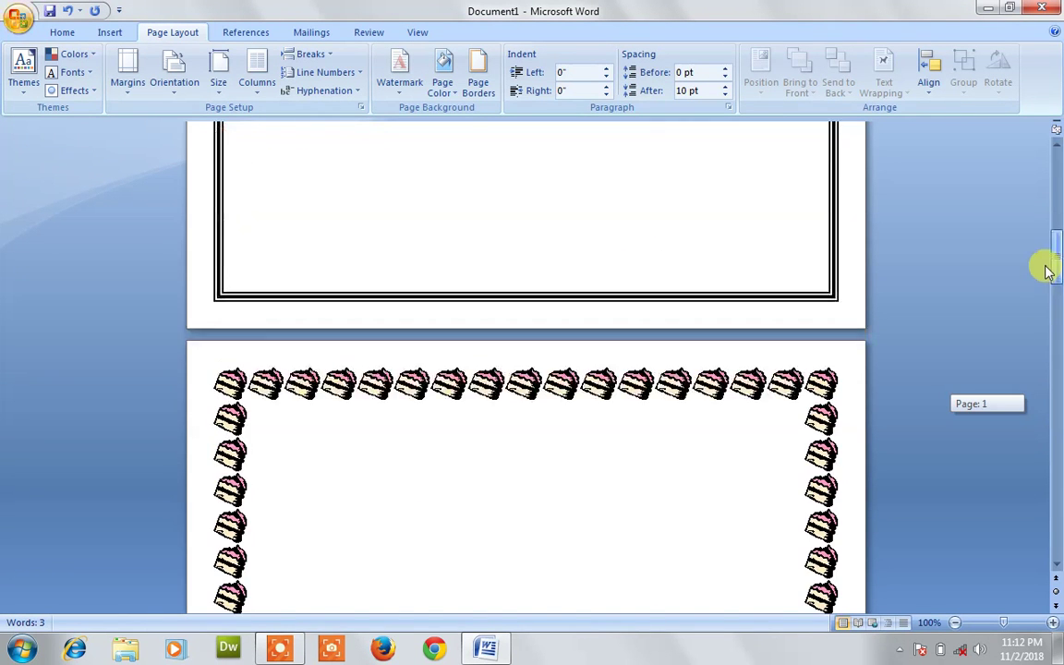
pyautogui.moveTo(1039, 166); pyautogui.dragTo(1039, 178)
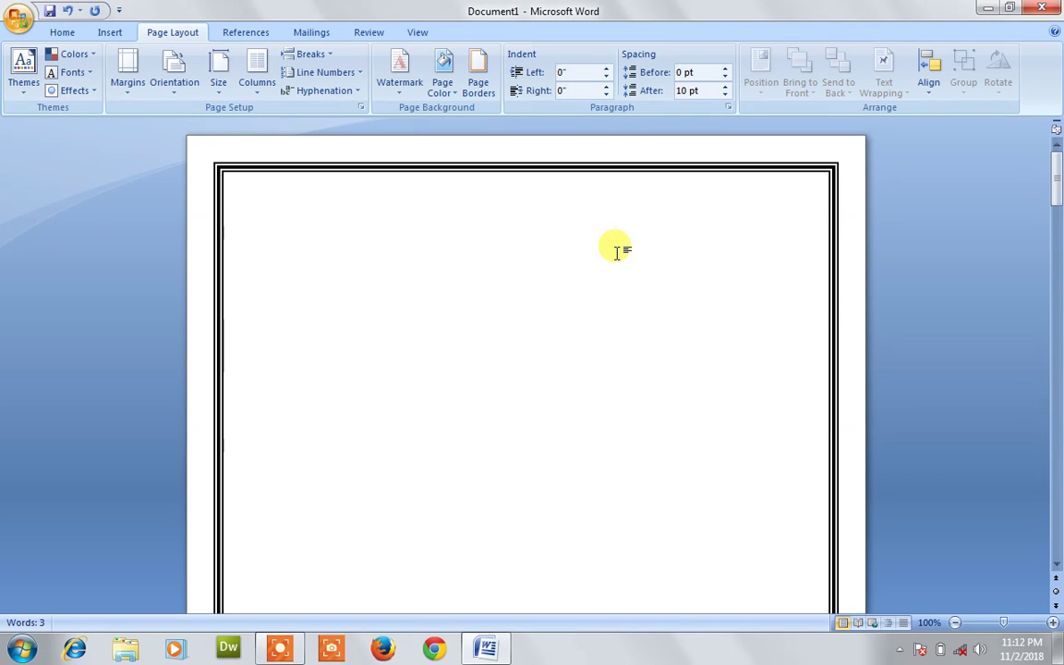
pyautogui.moveTo(1055, 172)
pyautogui.mouseDown()
pyautogui.moveTo(1048, 530)
pyautogui.moveTo(1039, 346)
pyautogui.mouseUp()
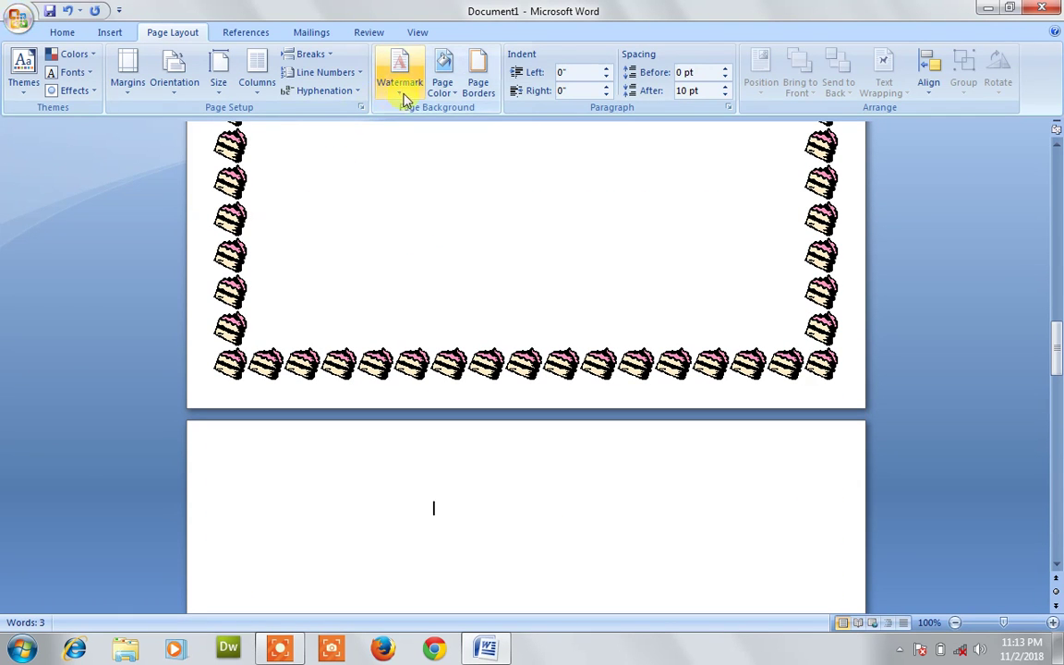
pyautogui.click(476, 81)
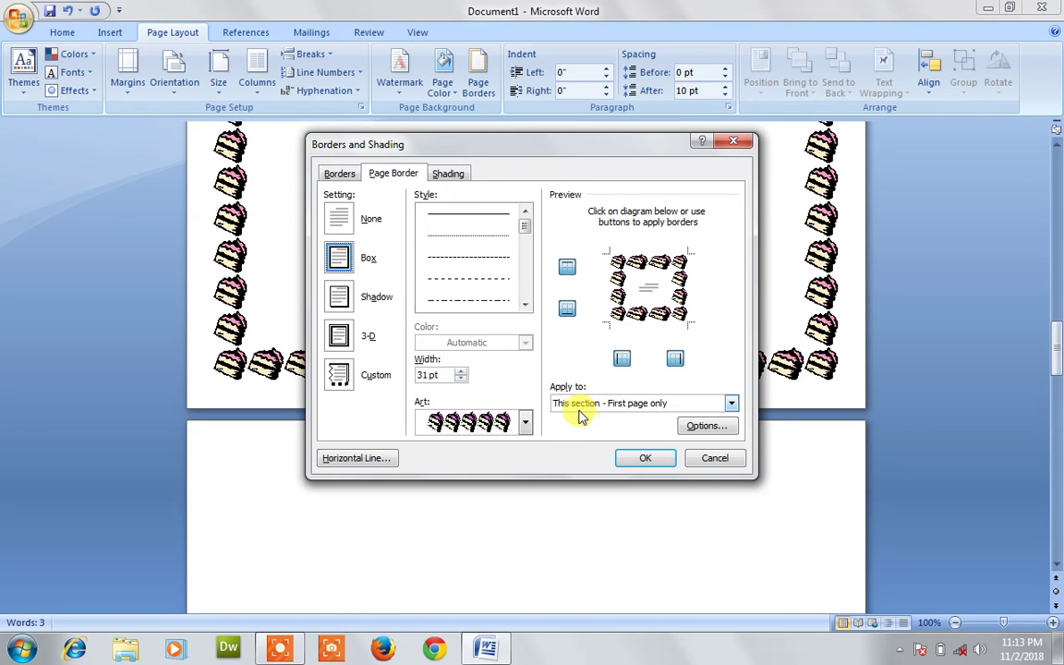
pyautogui.click(704, 460)
pyautogui.moveTo(1056, 329)
pyautogui.mouseDown()
pyautogui.moveTo(1057, 511)
pyautogui.moveTo(1056, 440)
pyautogui.mouseUp()
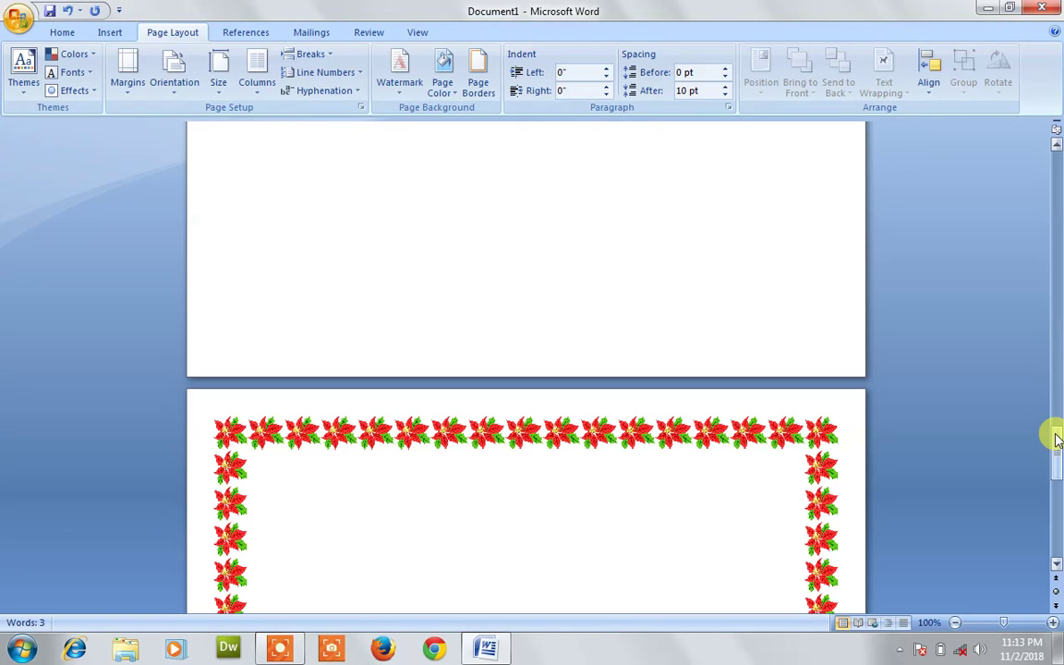
# - Scroll back to page 1 and bring up its Page Borders settings
pyautogui.moveTo(1058, 439); pyautogui.dragTo(1056, 159)
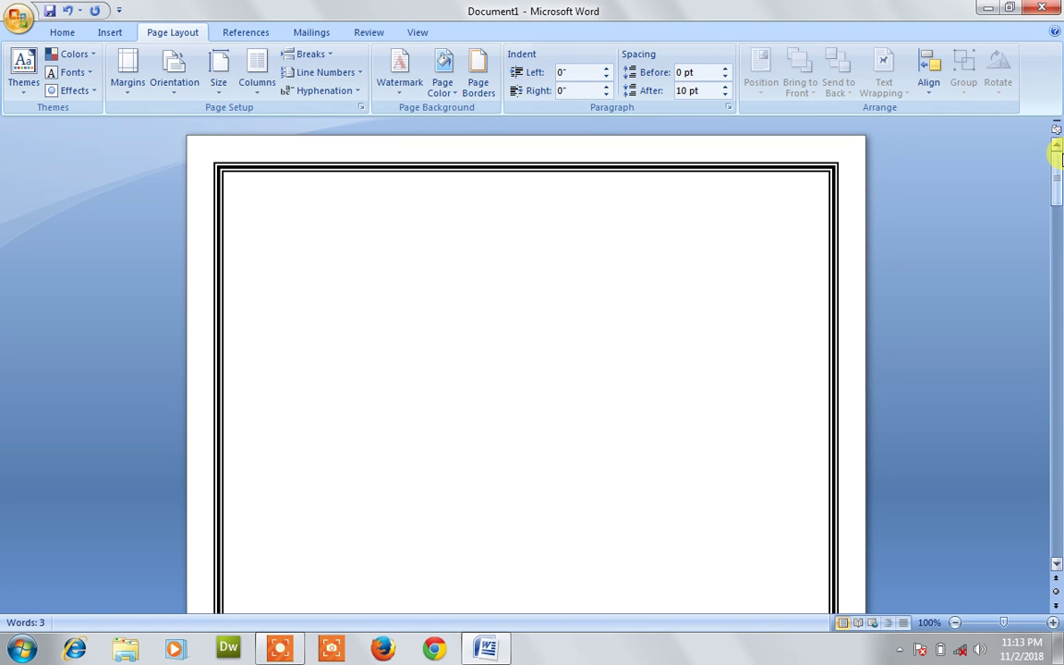
pyautogui.moveTo(1056, 174)
pyautogui.mouseDown()
pyautogui.moveTo(1058, 396)
pyautogui.moveTo(1056, 161)
pyautogui.mouseUp()
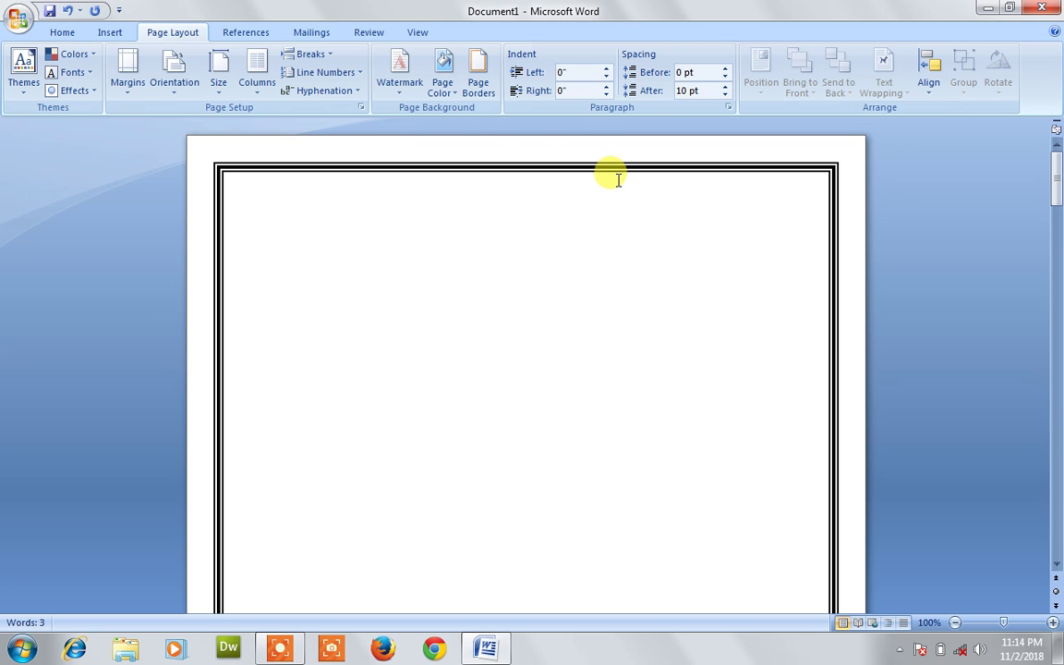
pyautogui.click(477, 83)
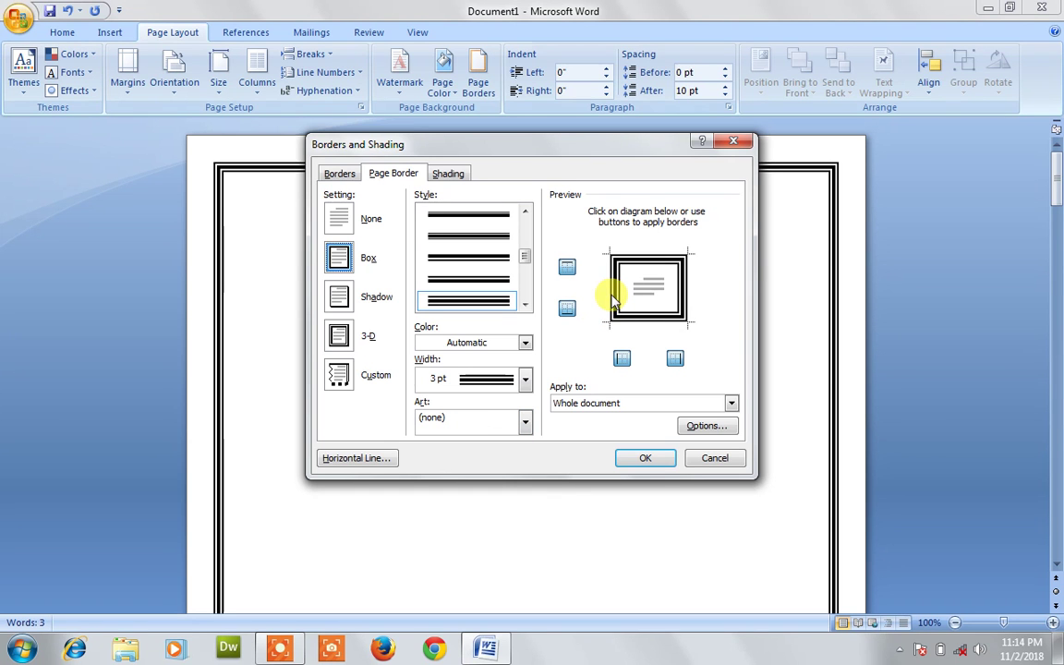
# - Pick a thin double line, remove the left edge, and give the bottom a thick 3 pt line
pyautogui.moveTo(528, 253); pyautogui.dragTo(522, 237)
pyautogui.click(471, 300)
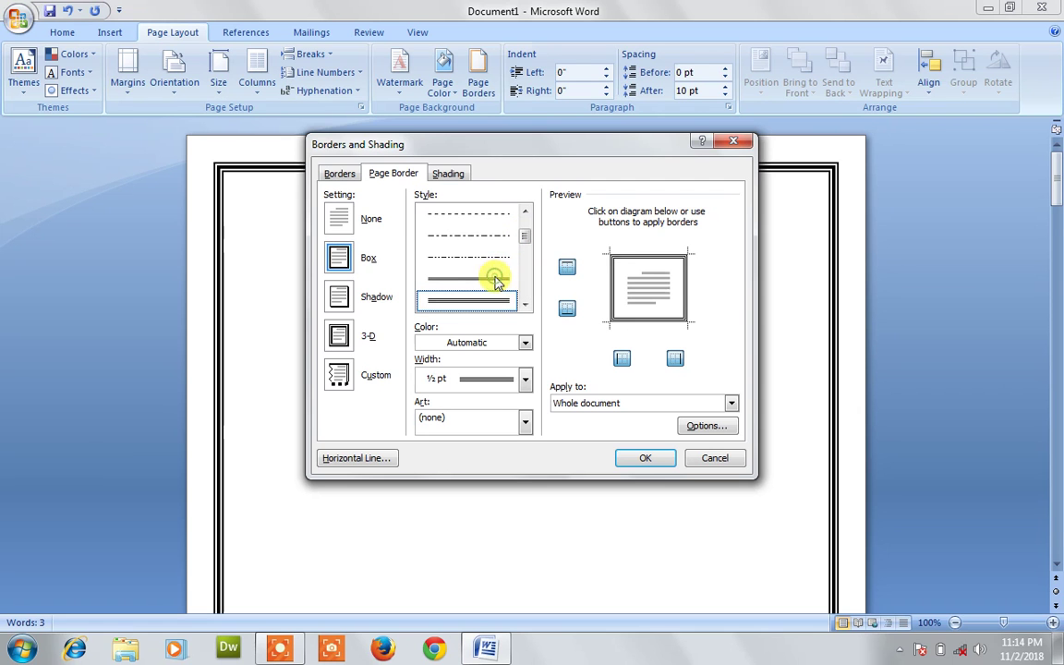
pyautogui.click(610, 292)
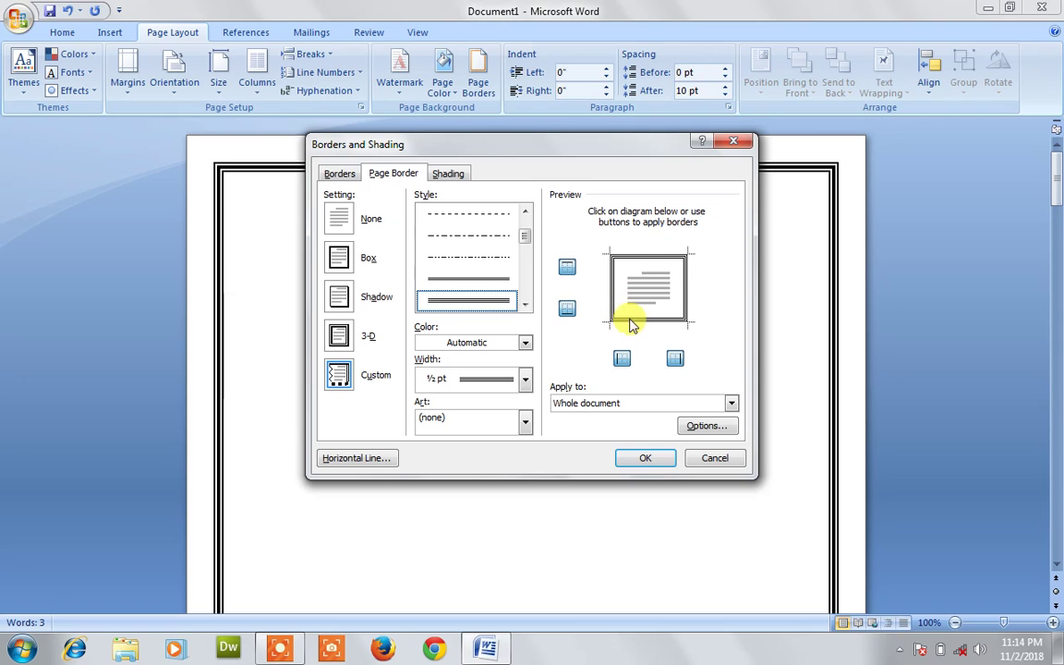
pyautogui.click(525, 304)
pyautogui.click(525, 304)
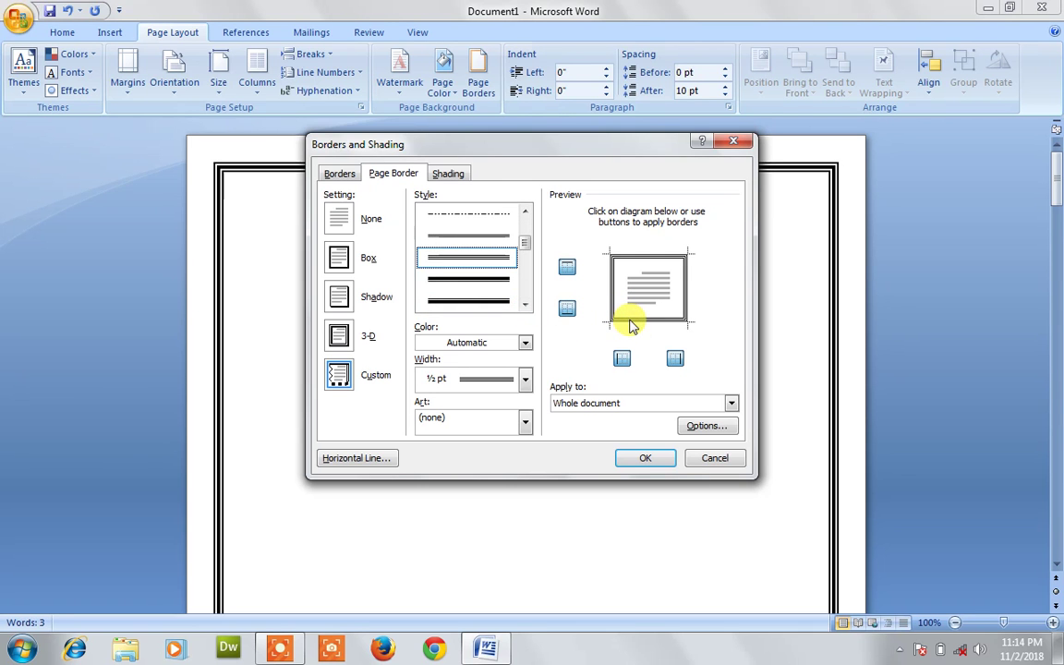
pyautogui.click(492, 305)
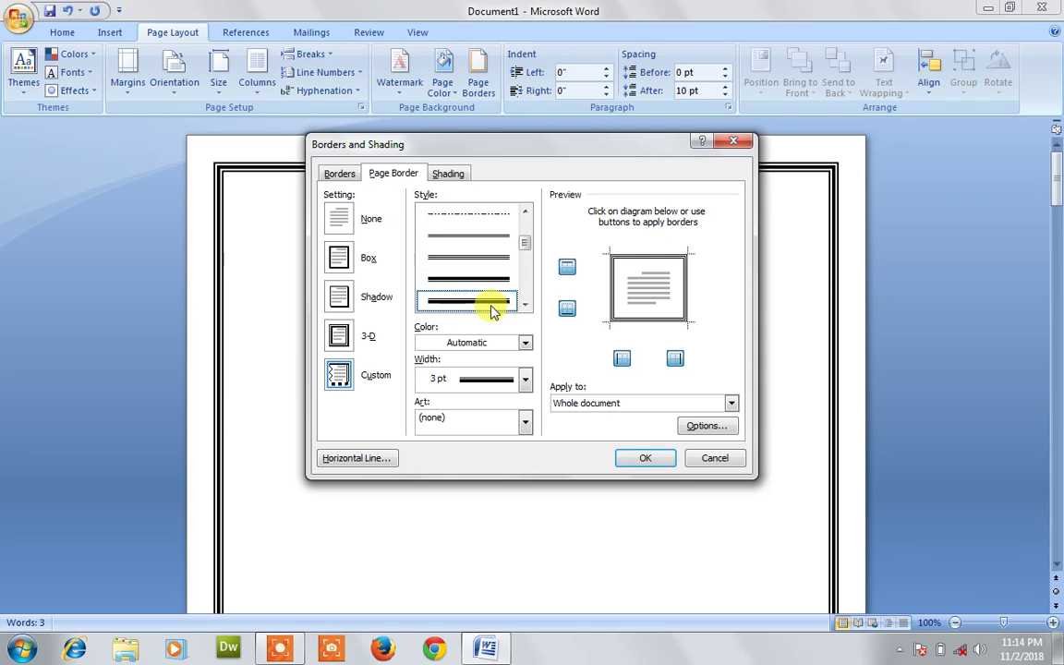
pyautogui.click(661, 321)
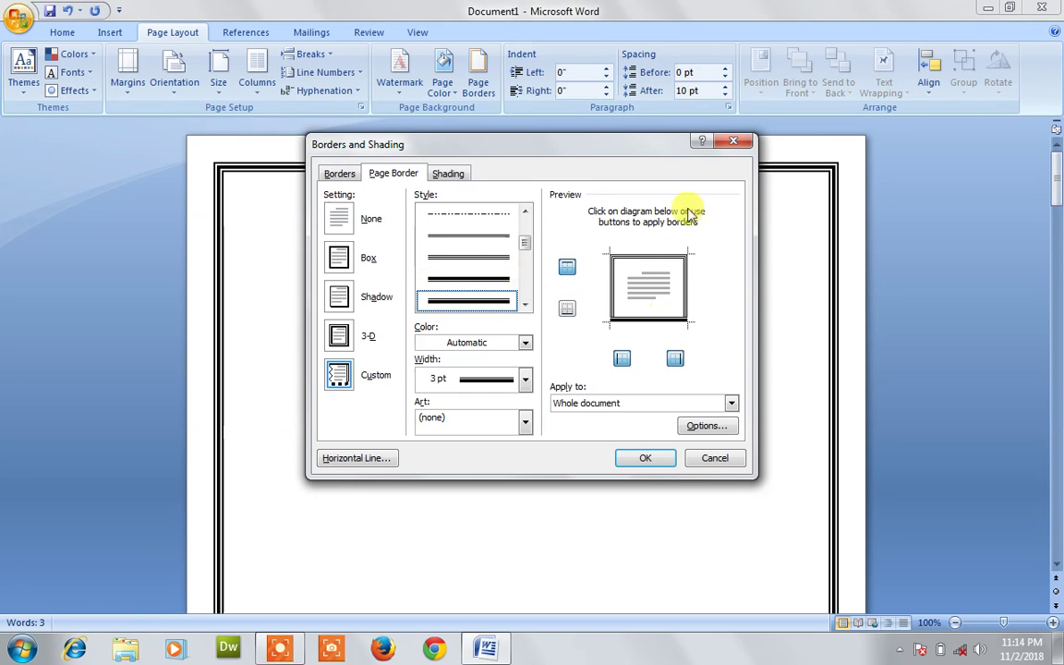
# - Choose a heavy double line, put a wavy line on the top edge, and apply the border
pyautogui.click(526, 305)
pyautogui.click(526, 305)
pyautogui.click(526, 305)
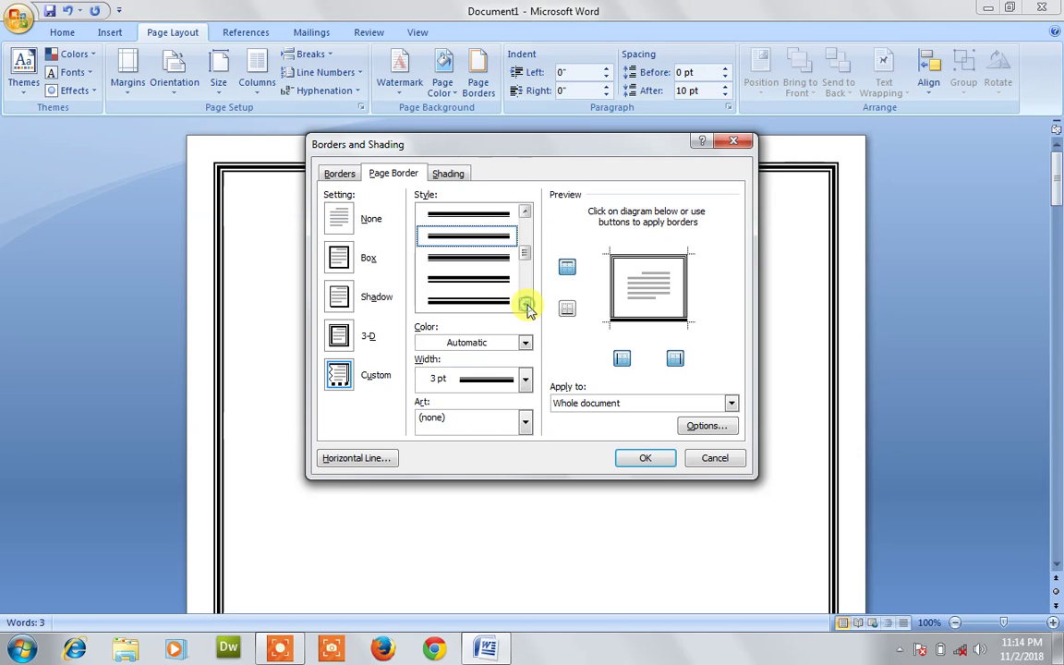
pyautogui.click(526, 305)
pyautogui.click(526, 305)
pyautogui.click(526, 305)
pyautogui.click(491, 265)
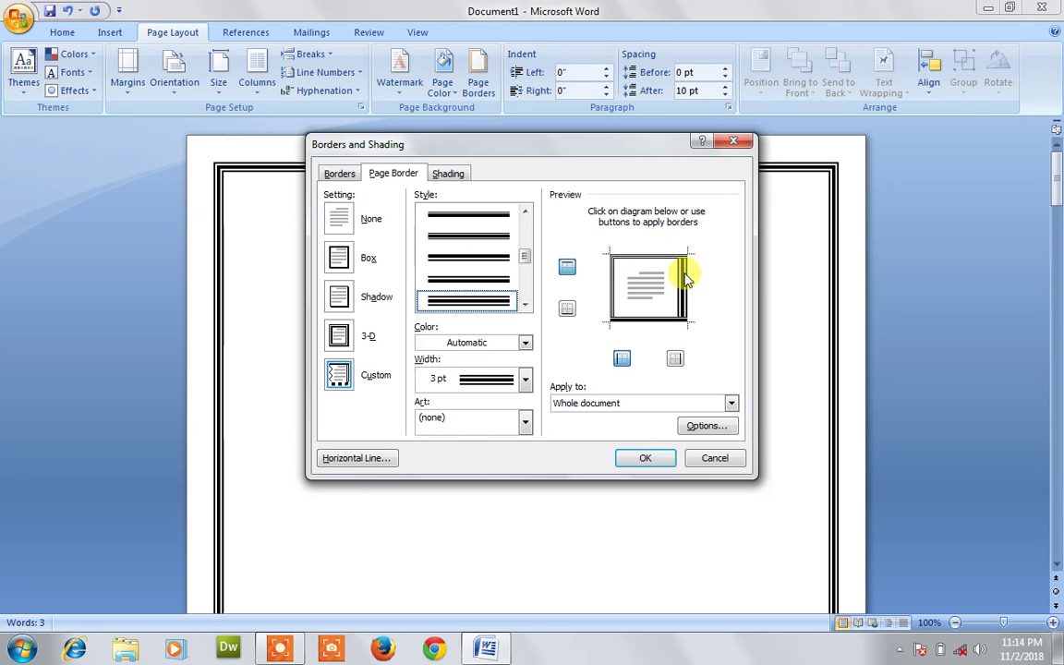
pyautogui.moveTo(527, 268); pyautogui.dragTo(525, 281)
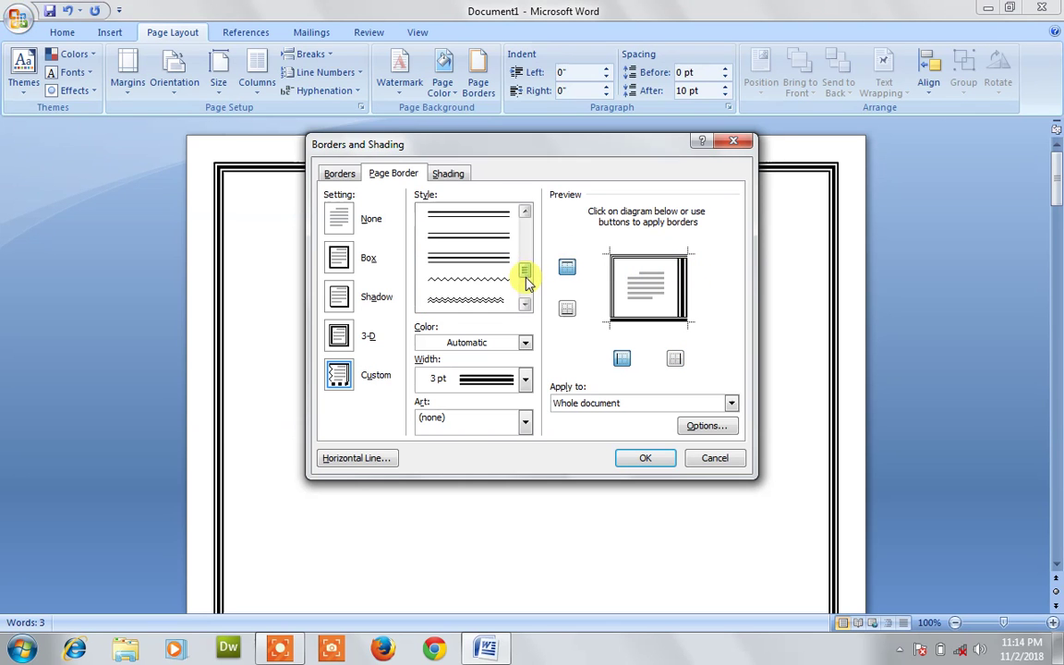
pyautogui.click(498, 301)
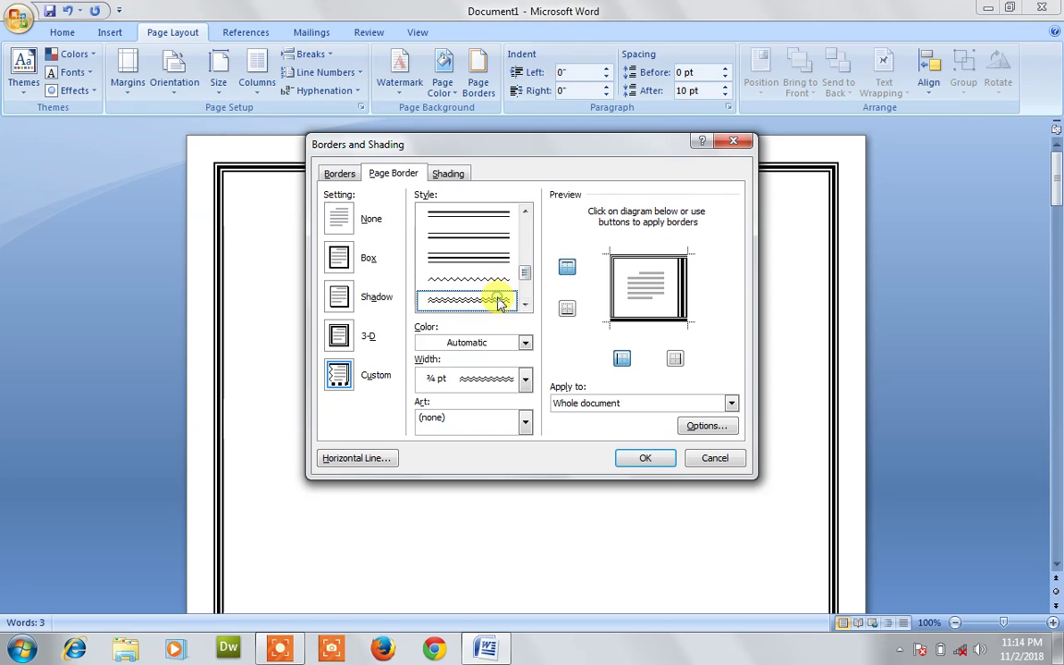
pyautogui.click(646, 259)
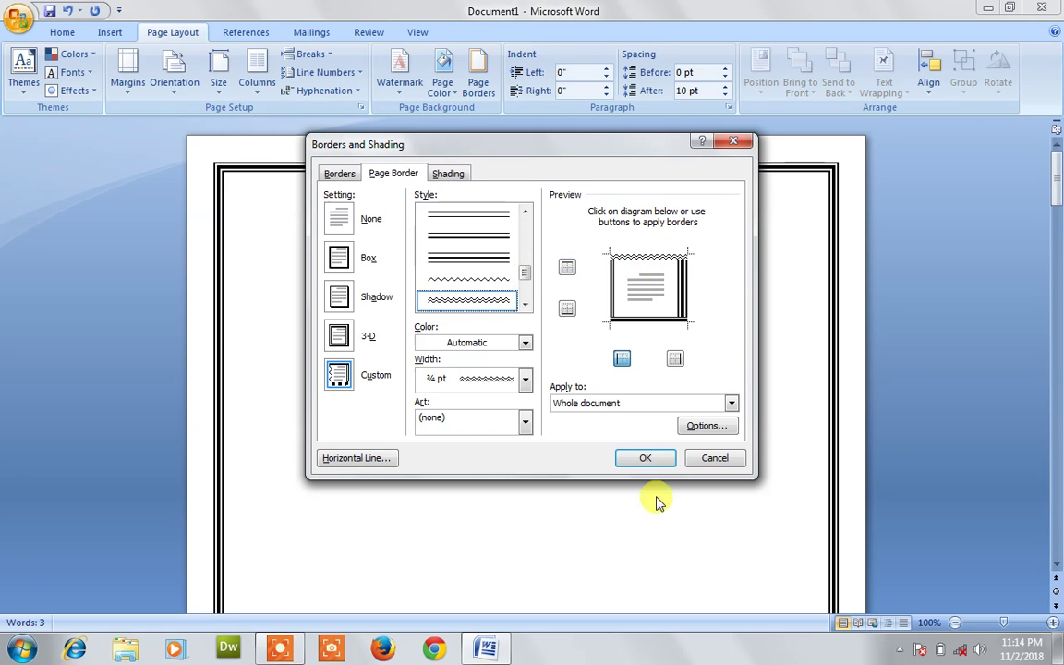
pyautogui.click(646, 456)
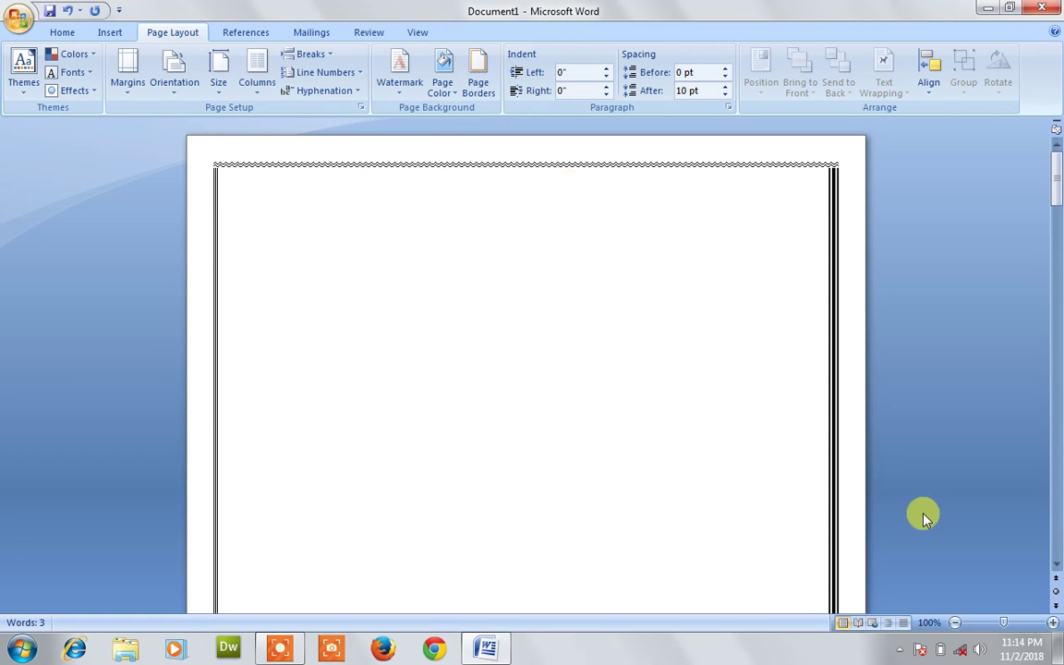
# - Zoom in to check the wavy-topped border on page 2, zoom back out, and reopen Page Borders
pyautogui.click(1053, 622)
pyautogui.click(1054, 623)
pyautogui.click(1053, 623)
pyautogui.click(1054, 622)
pyautogui.click(1054, 622)
pyautogui.click(1053, 622)
pyautogui.click(1053, 623)
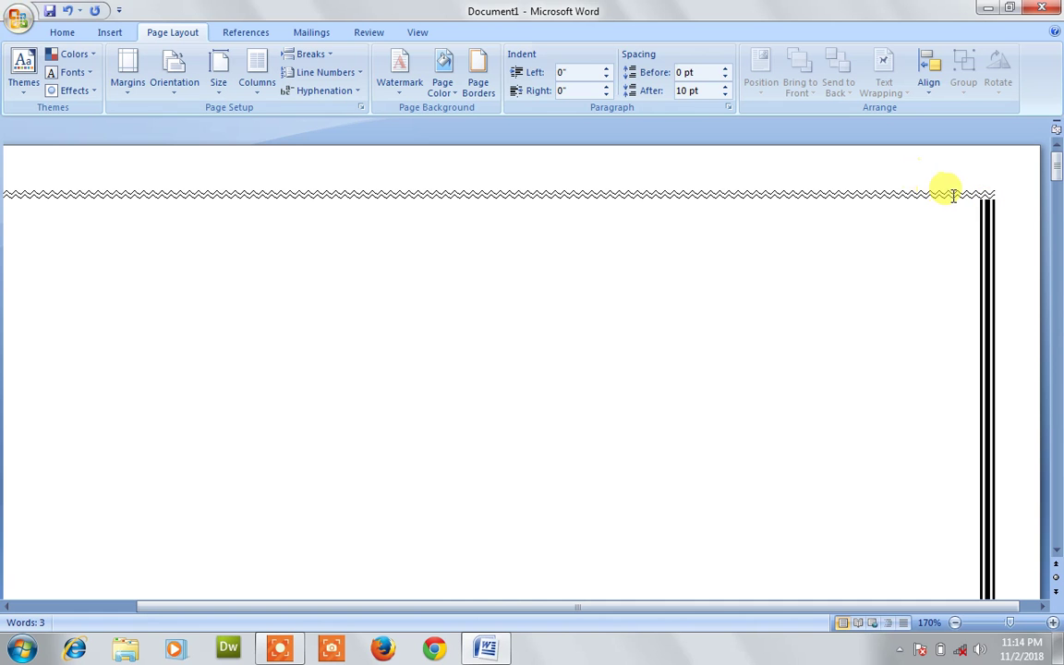
pyautogui.moveTo(1057, 169); pyautogui.dragTo(1056, 359)
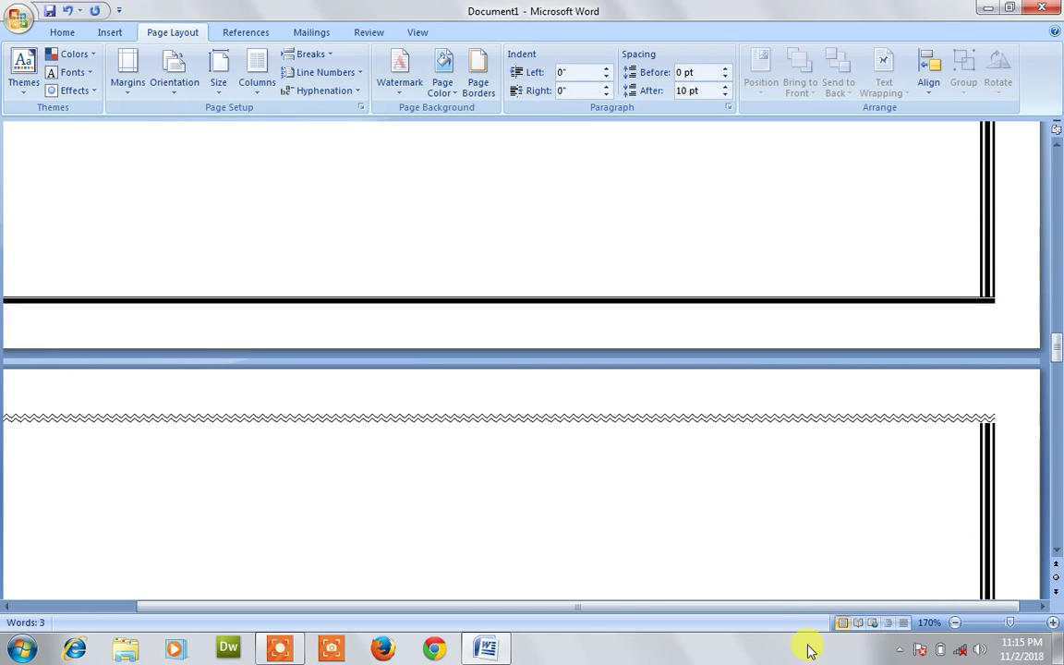
pyautogui.moveTo(789, 606); pyautogui.dragTo(607, 603)
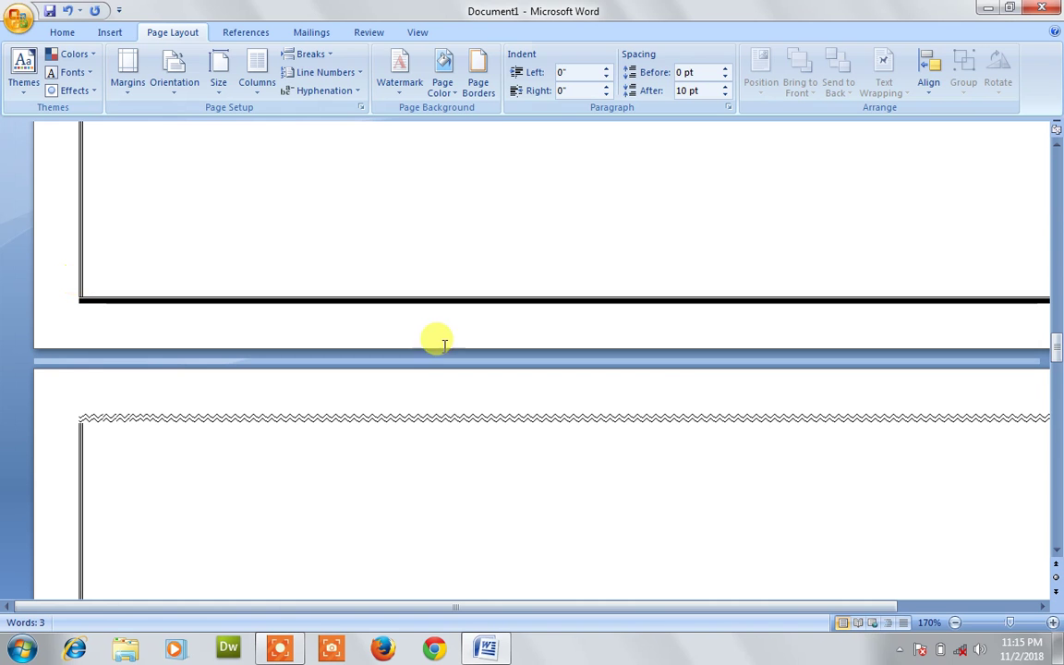
pyautogui.click(955, 623)
pyautogui.click(956, 624)
pyautogui.click(956, 624)
pyautogui.click(955, 624)
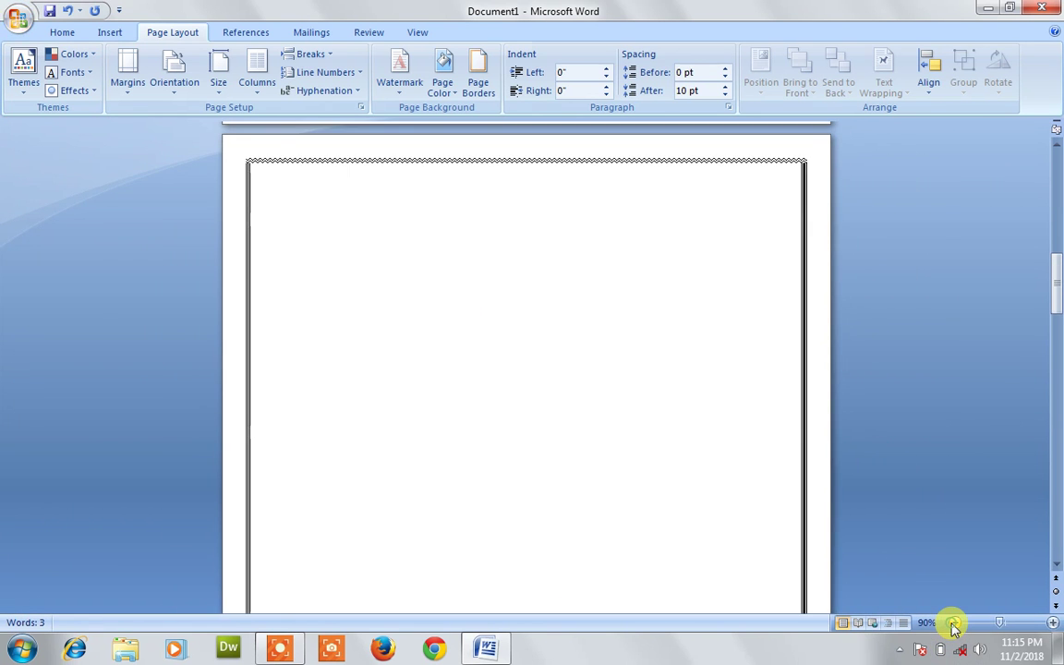
pyautogui.click(955, 624)
pyautogui.click(476, 74)
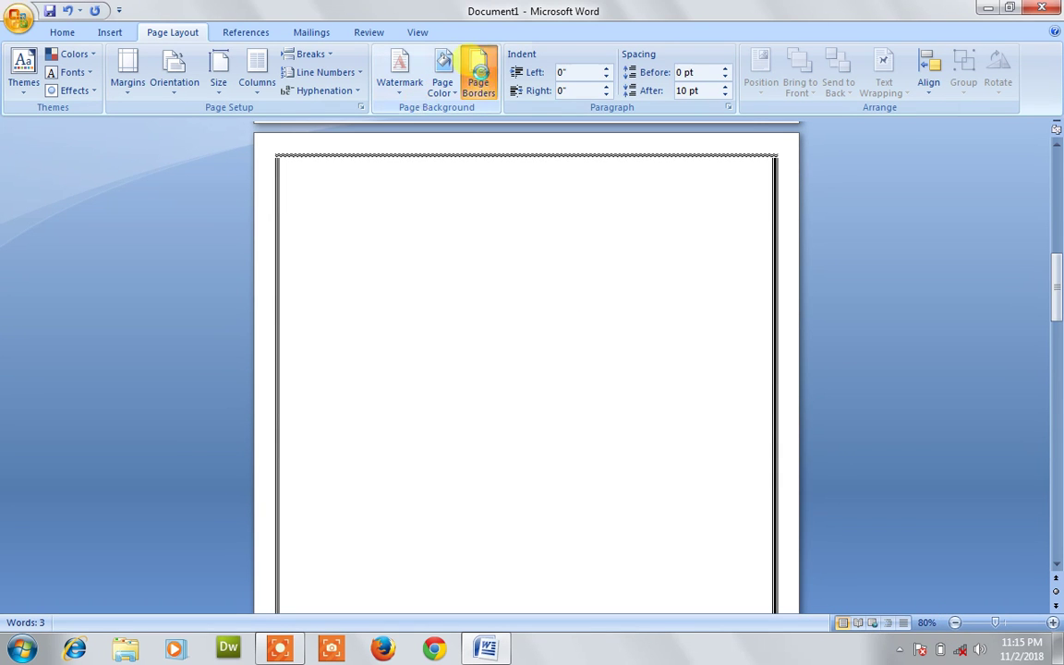
# - Preview apple and cake art borders, then revert to a double-line box and close the dialog
pyautogui.click(523, 422)
pyautogui.click(507, 468)
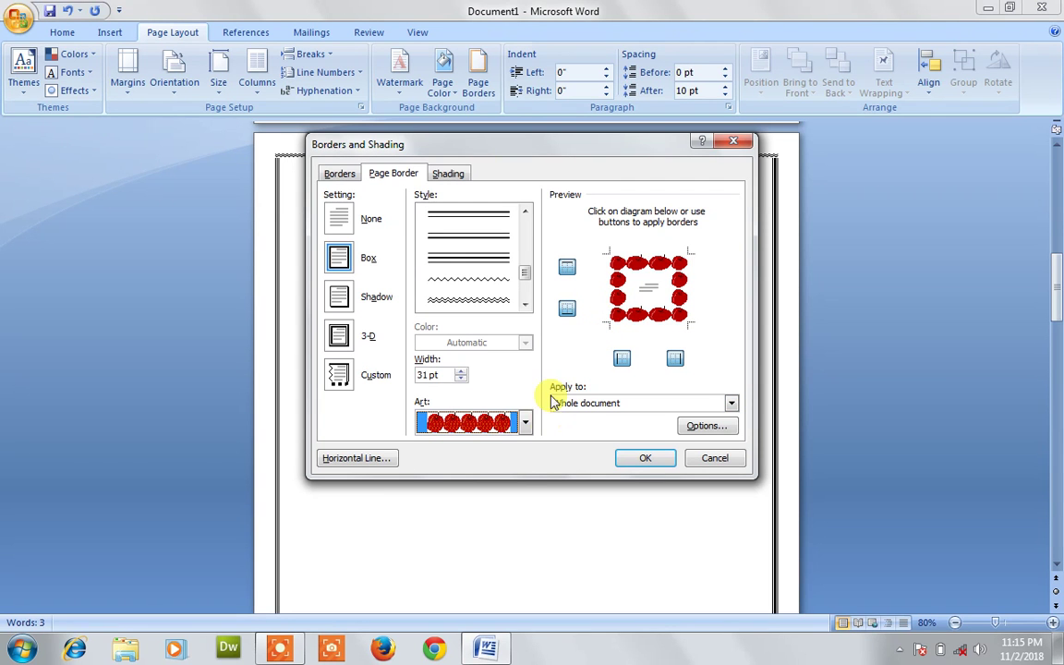
pyautogui.click(525, 422)
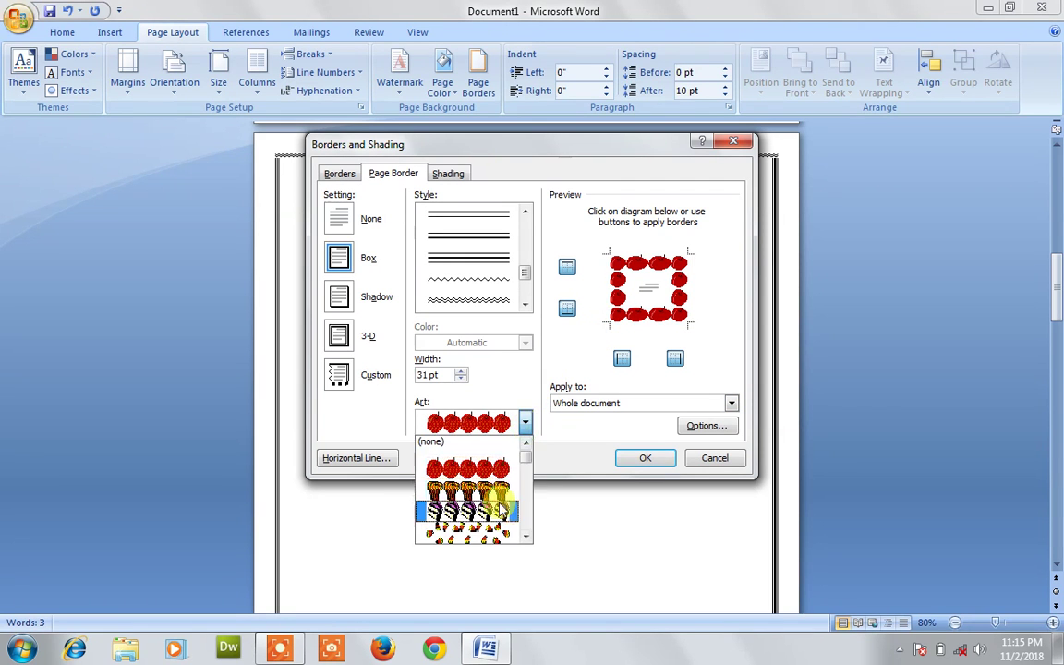
pyautogui.click(499, 506)
pyautogui.click(612, 277)
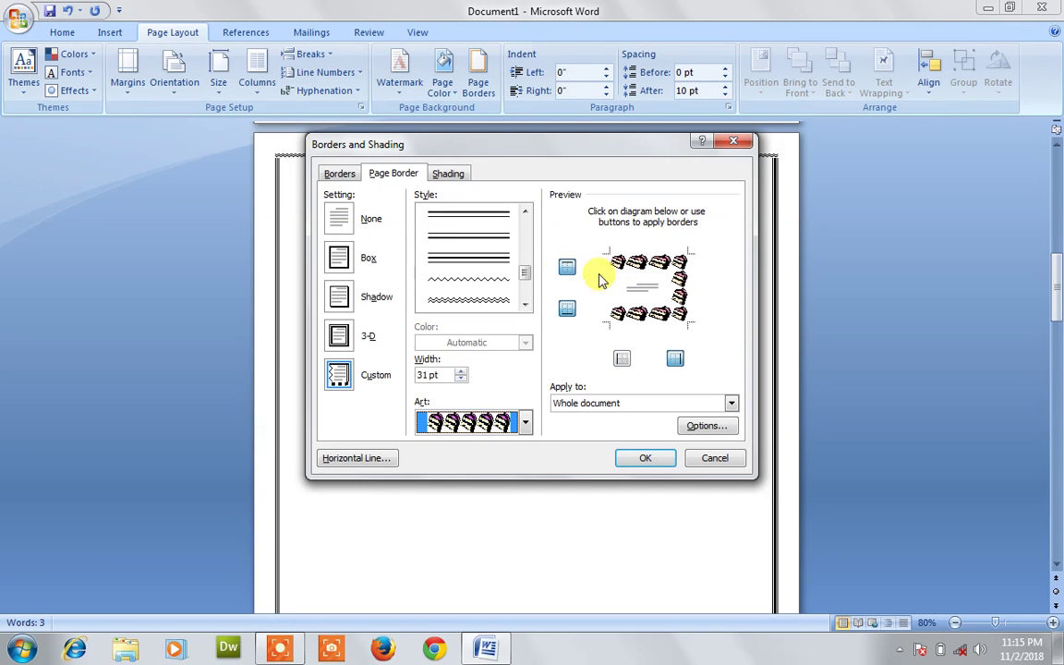
pyautogui.scroll(-1, 504, 264)
pyautogui.click(504, 266)
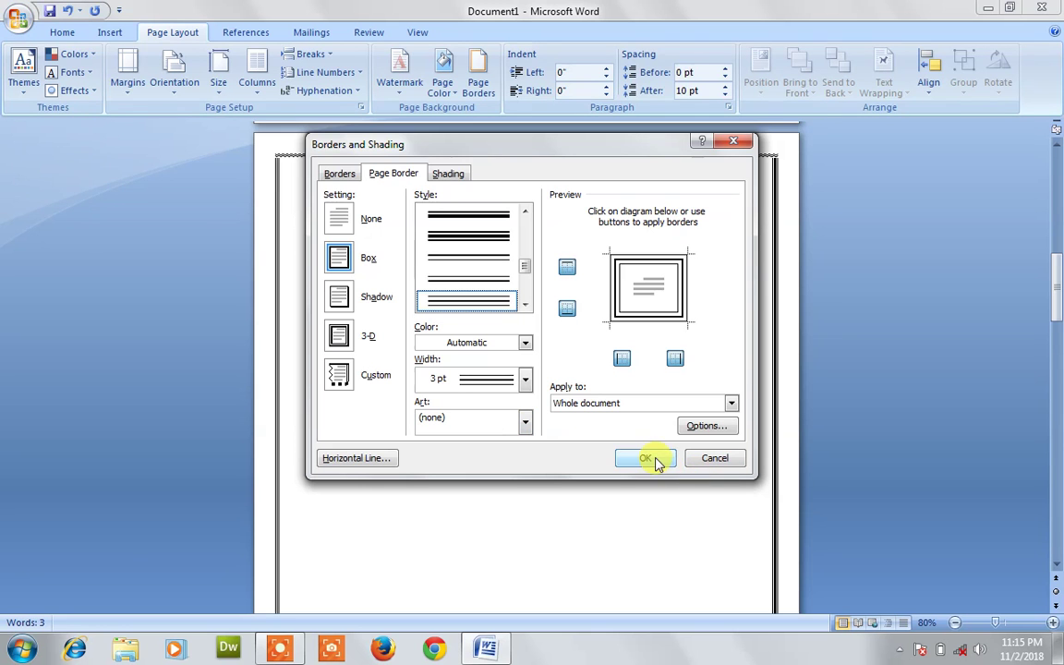
pyautogui.click(689, 460)
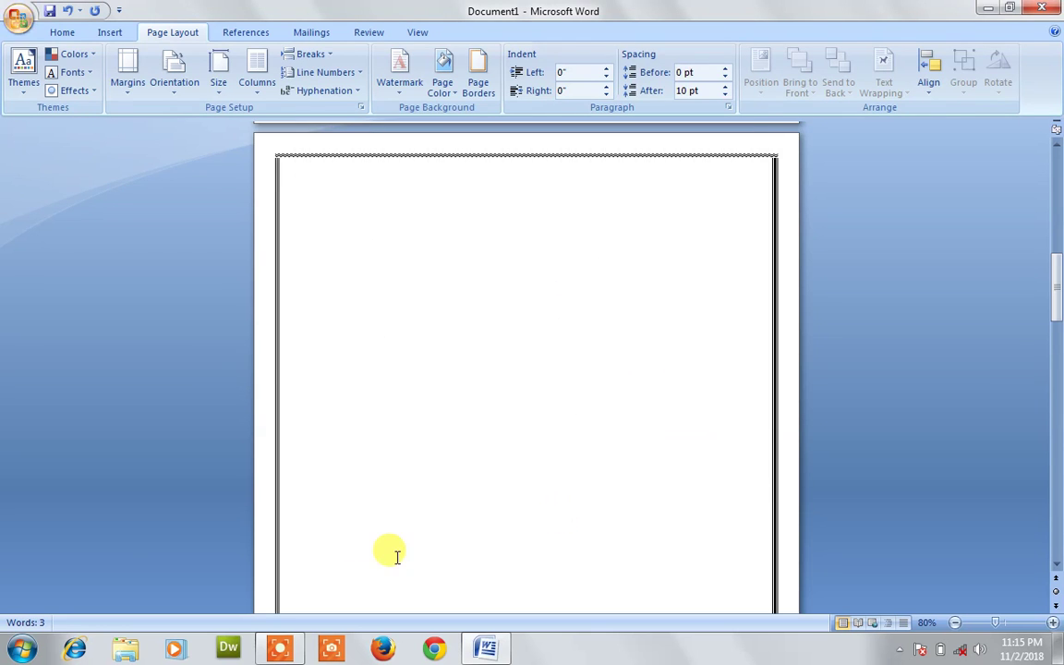
pyautogui.click(433, 390)
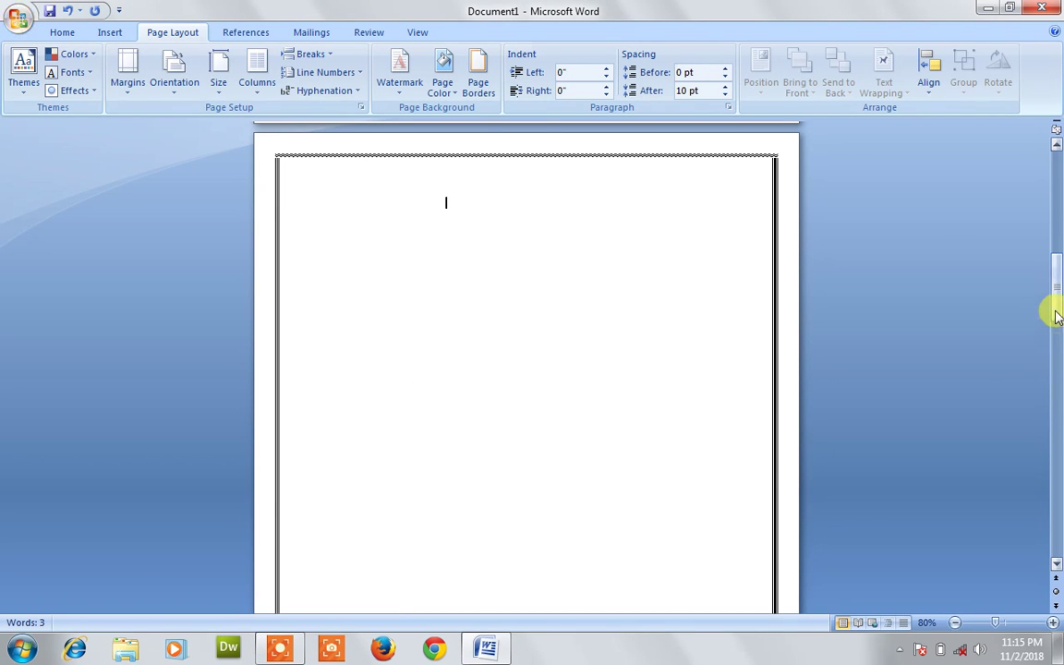
pyautogui.moveTo(1054, 297); pyautogui.dragTo(1054, 208)
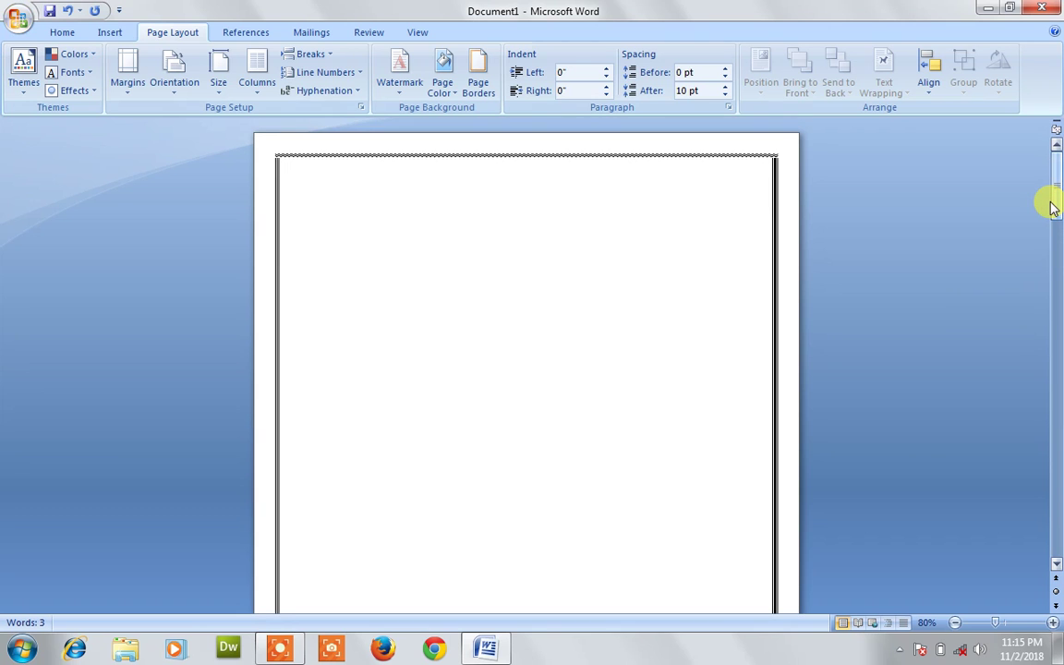